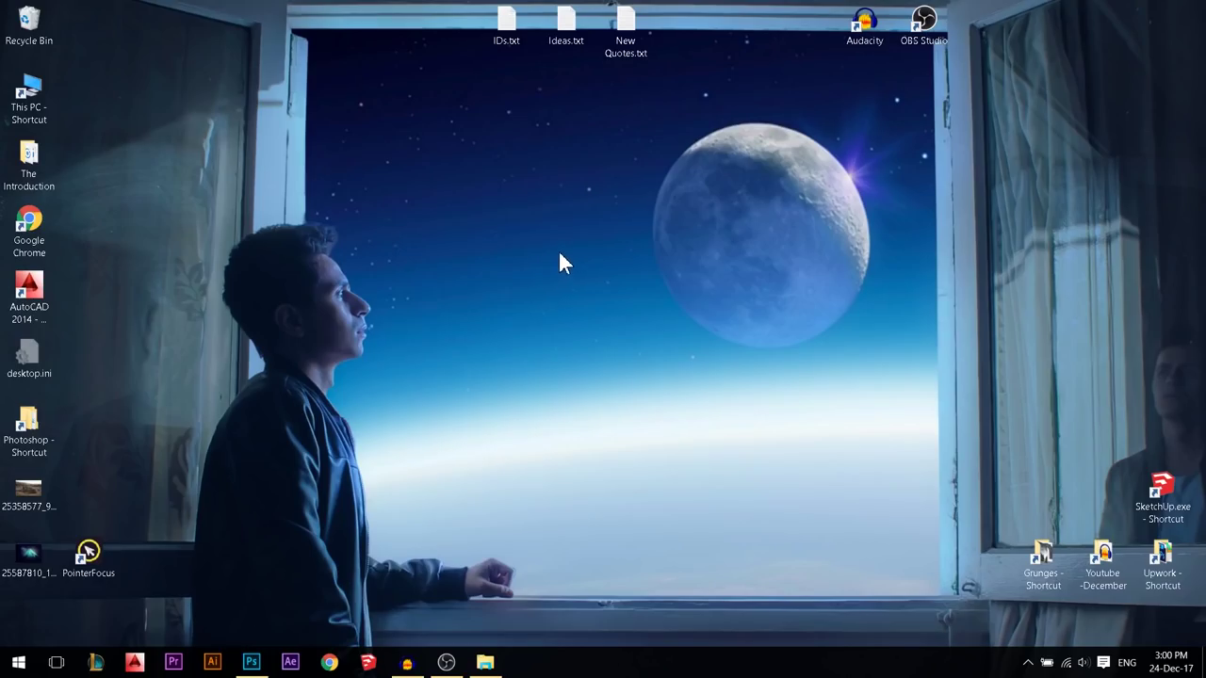
Step: Close the running Photoshop window from its taskbar preview
mouse_move(249, 661)
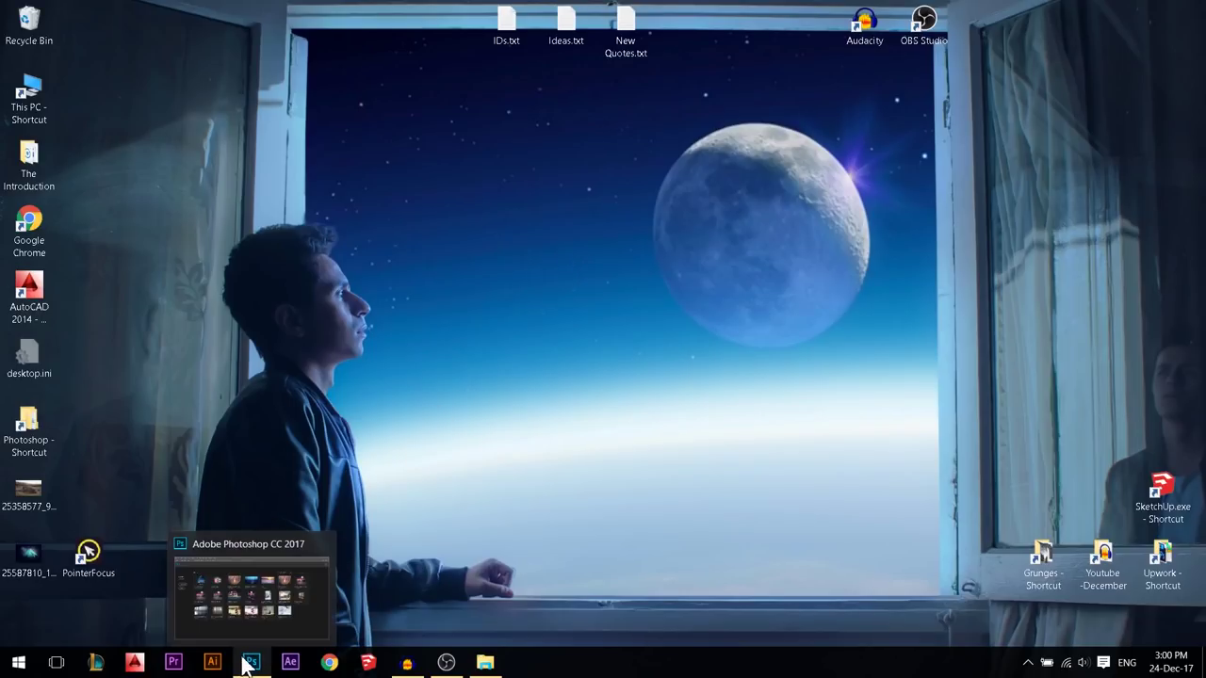
click(321, 547)
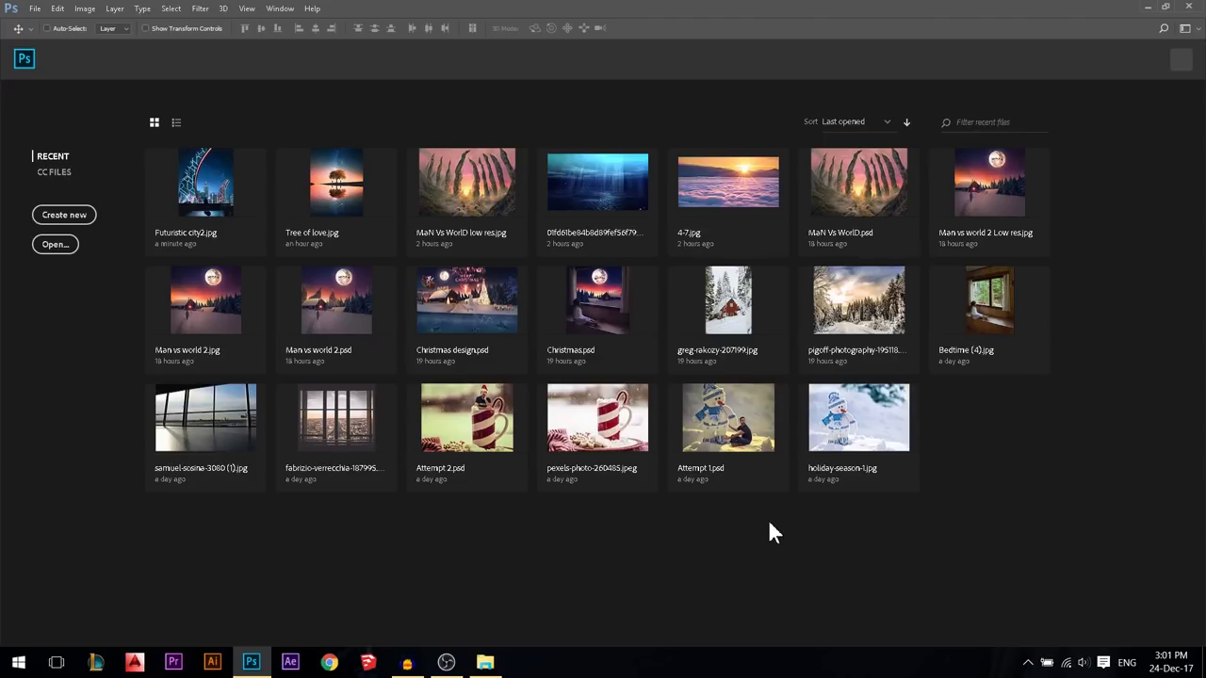
Step: Bring the November 2017 photo folder in File Explorer to the front
key(alt+Tab)
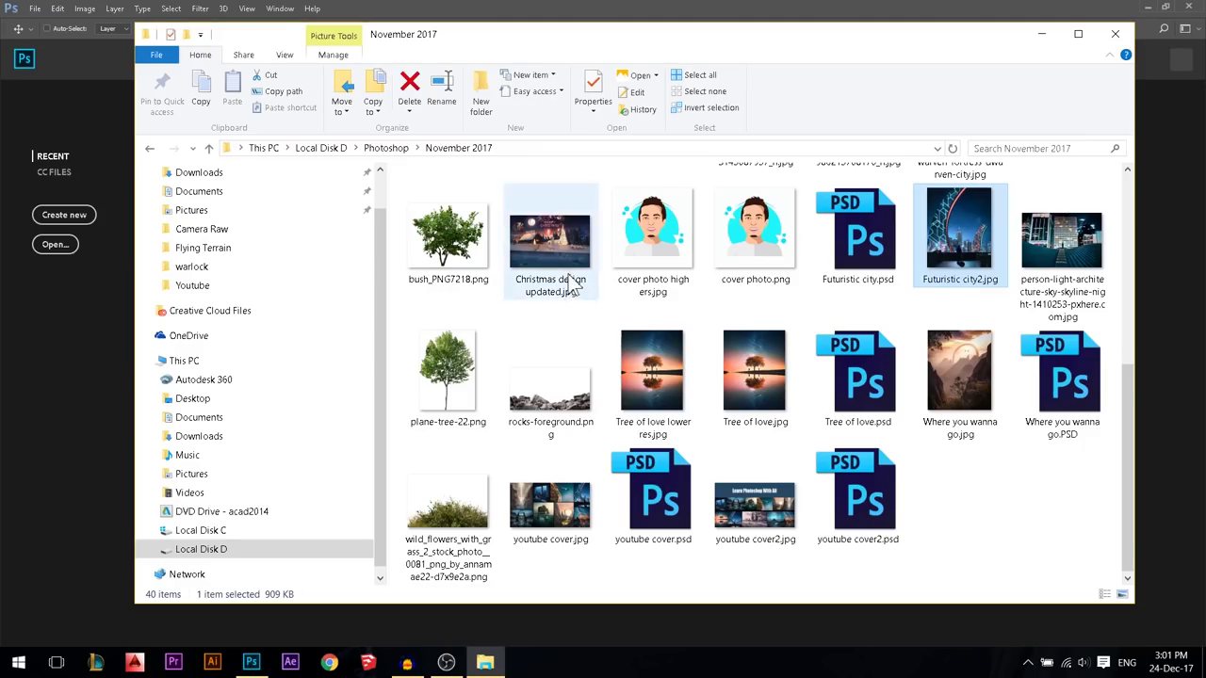
Step: Drag Futuristic city2.jpg and Tree of love.jpg from Explorer into Photoshop as documents
drag(960, 235, 261, 666)
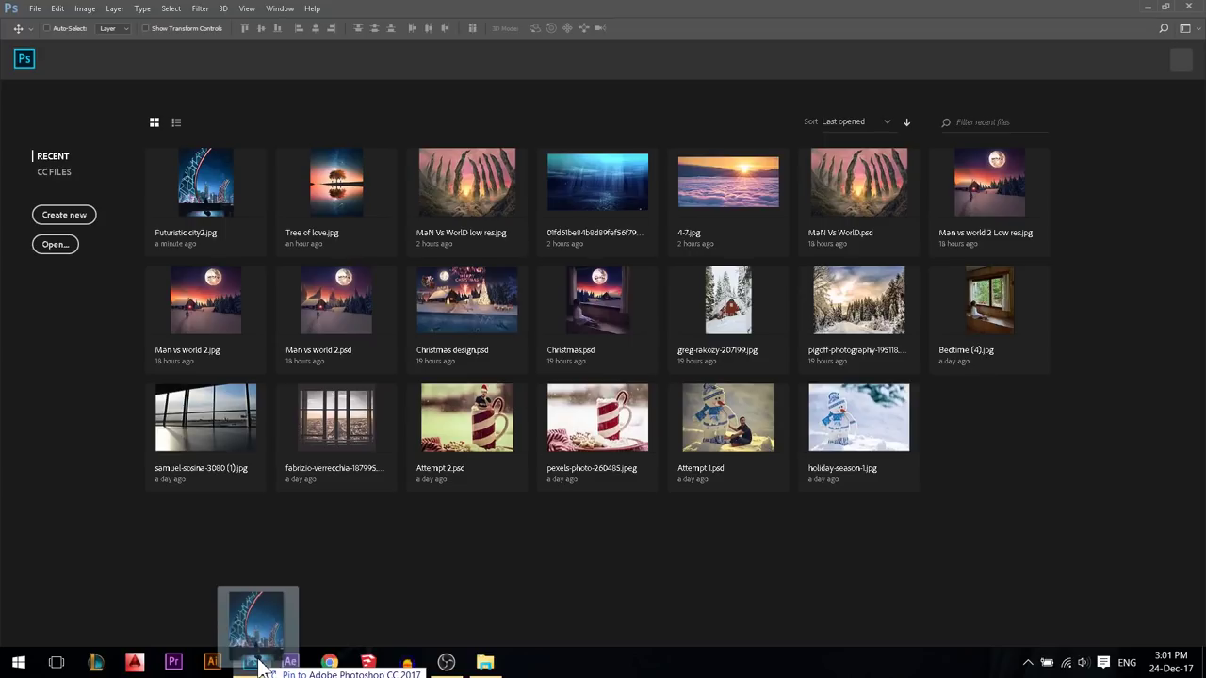
drag(261, 666, 490, 437)
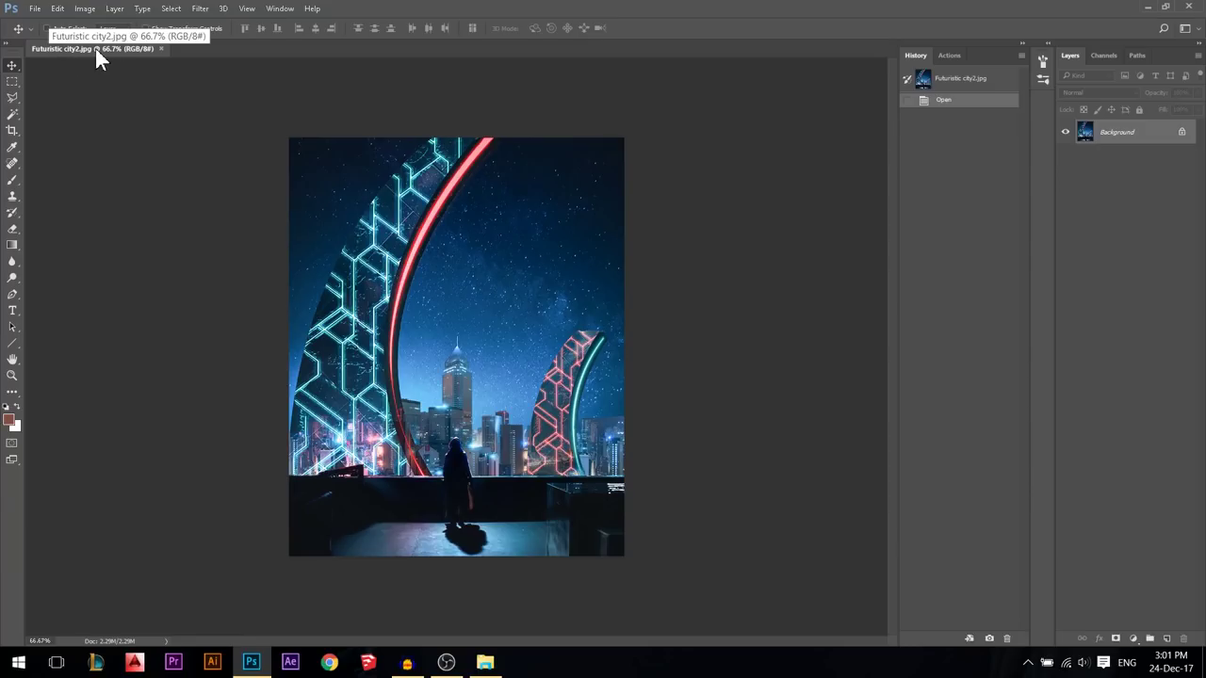
click(485, 662)
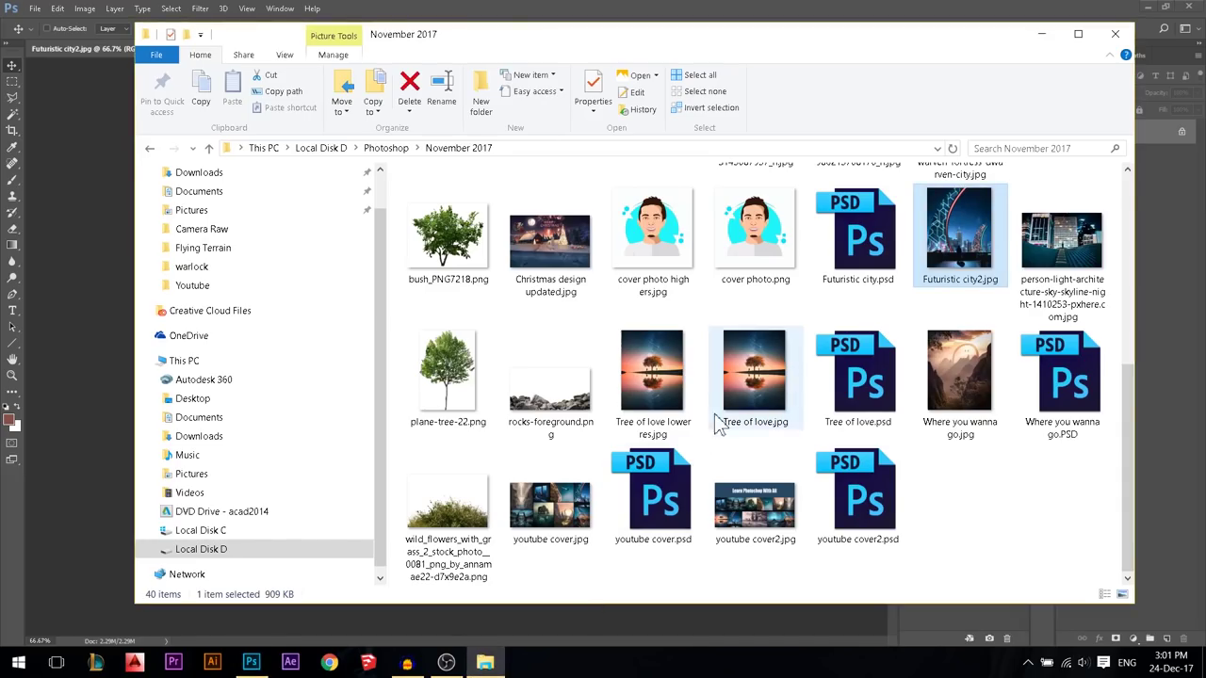
drag(759, 386, 249, 49)
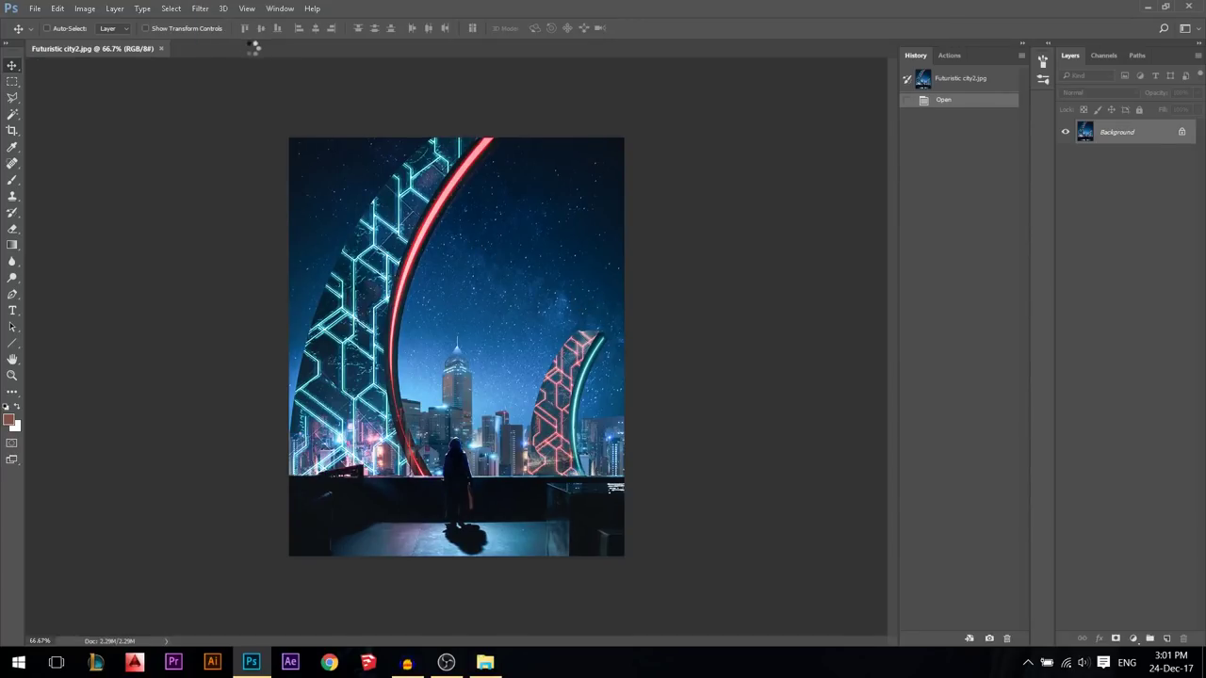
Step: Float both photos as separate windows, then maximize and restore the Futuristic city2 window
click(118, 43)
click(224, 47)
drag(233, 48, 450, 87)
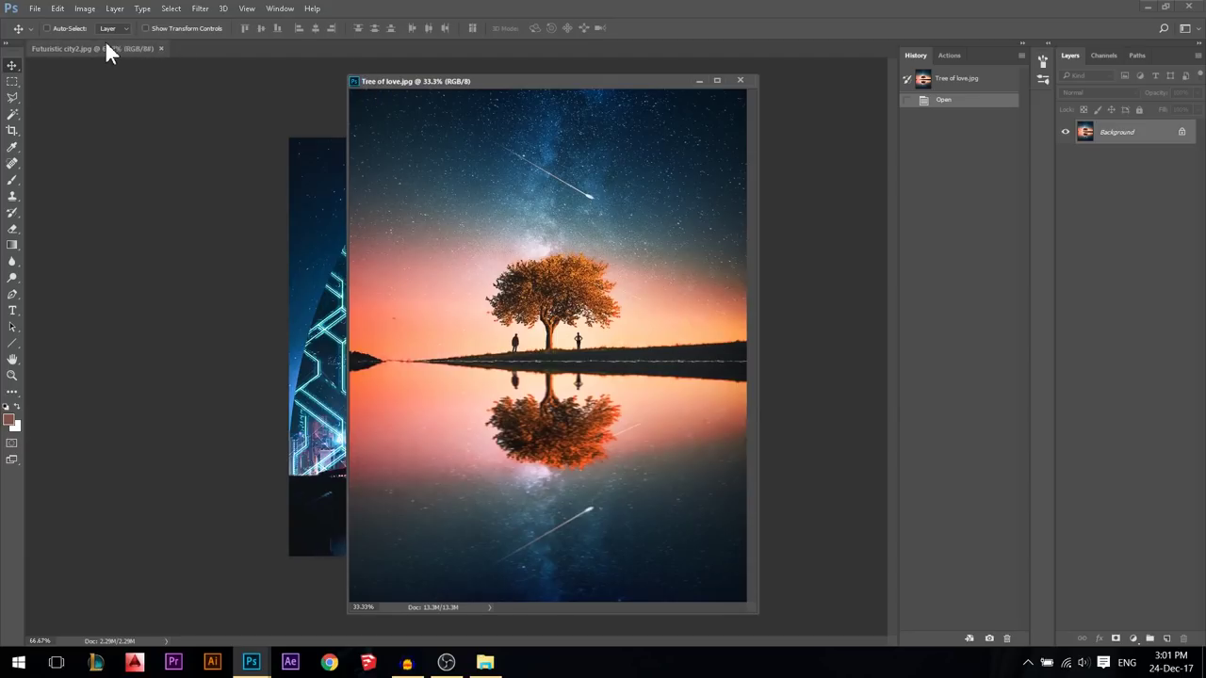
drag(106, 47, 148, 80)
drag(249, 83, 290, 115)
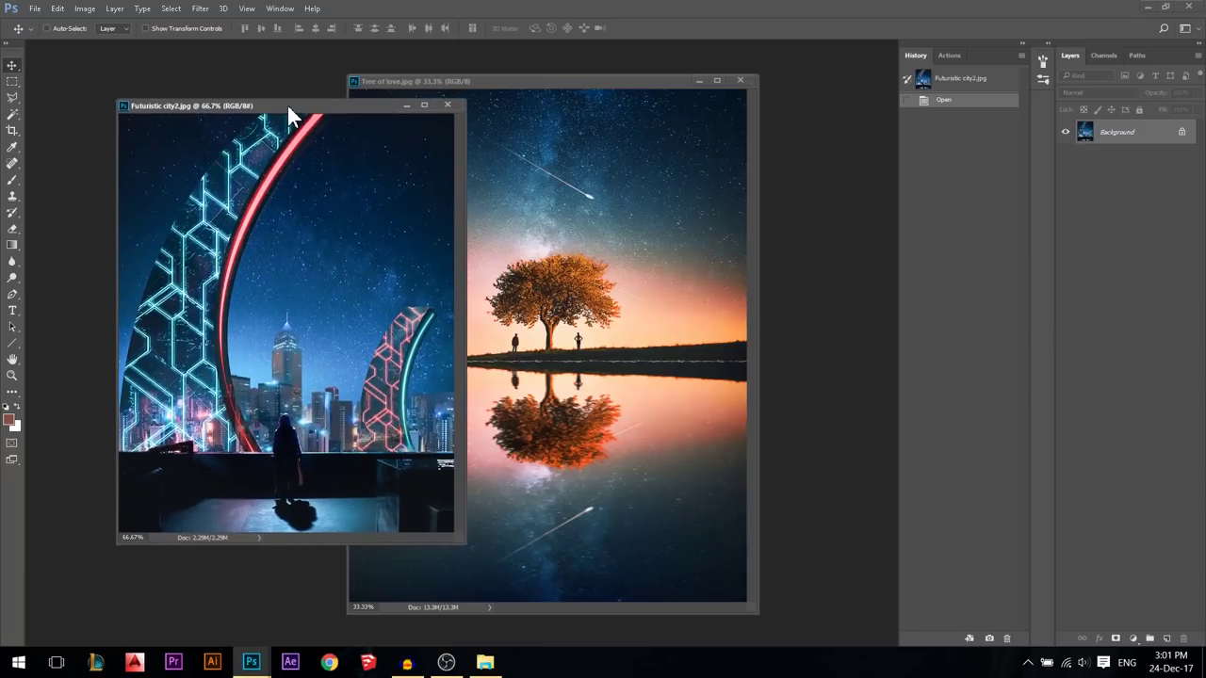
click(425, 105)
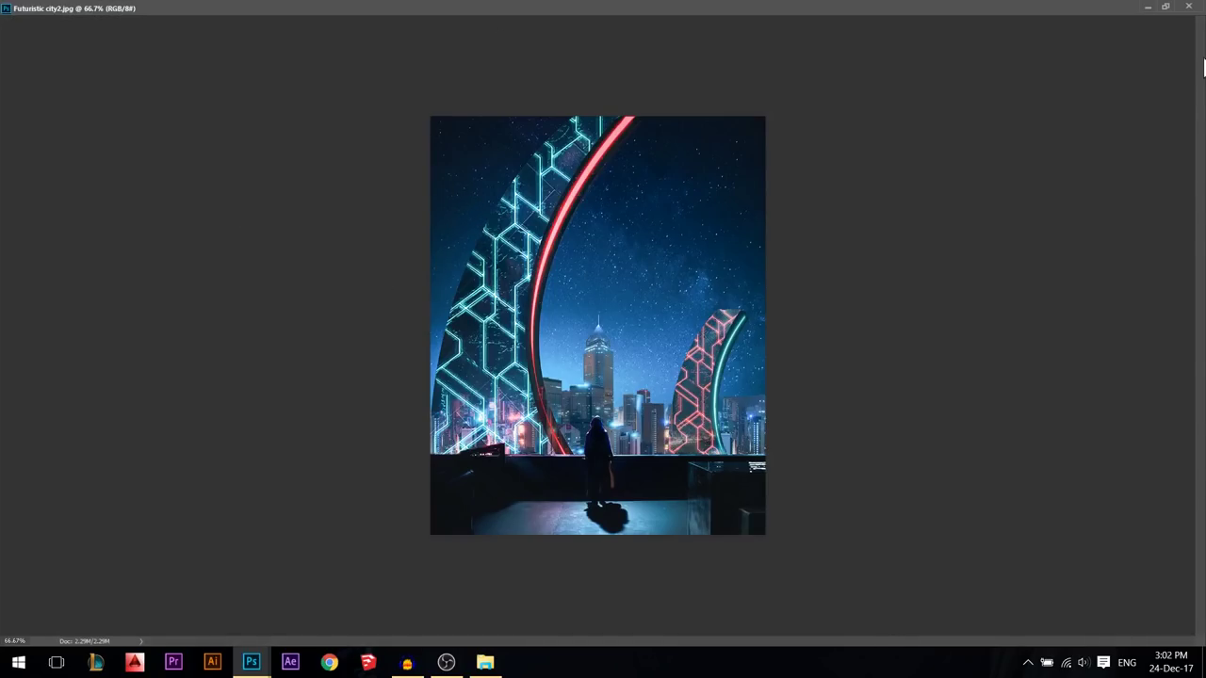
click(1165, 6)
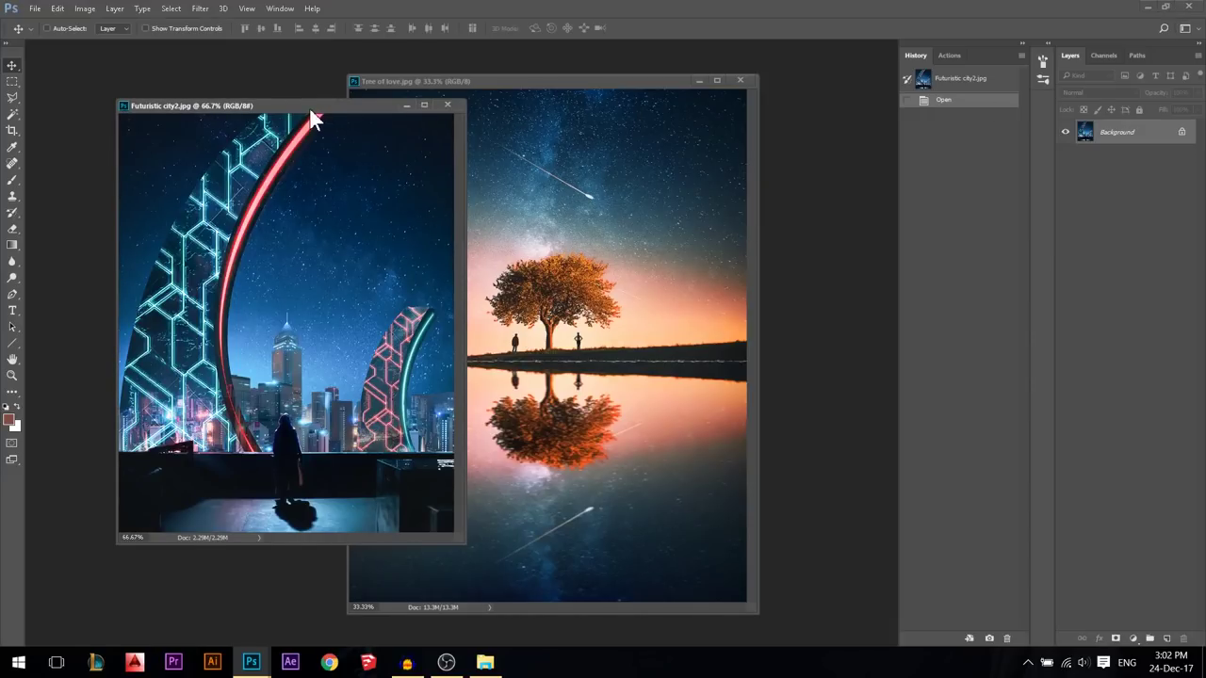
Step: Dock both windows back as tabs with Tree of love.jpg showing, and expand the tools to two columns
drag(313, 110, 235, 41)
drag(436, 83, 247, 47)
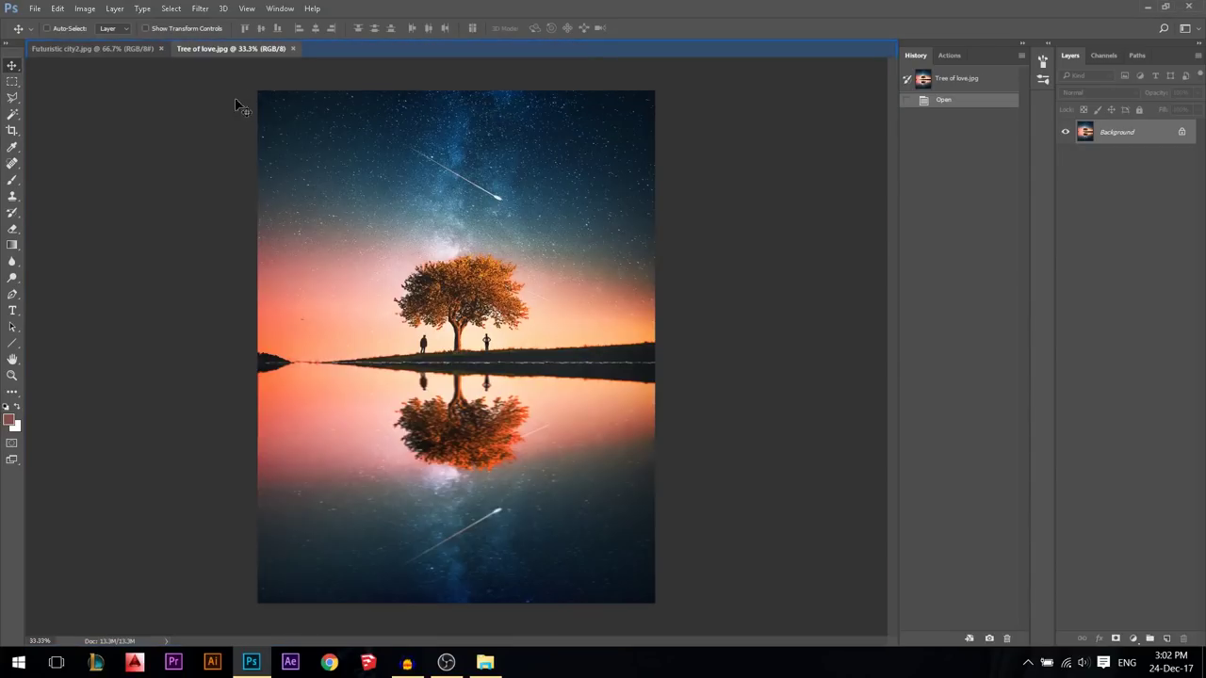
click(105, 50)
click(223, 45)
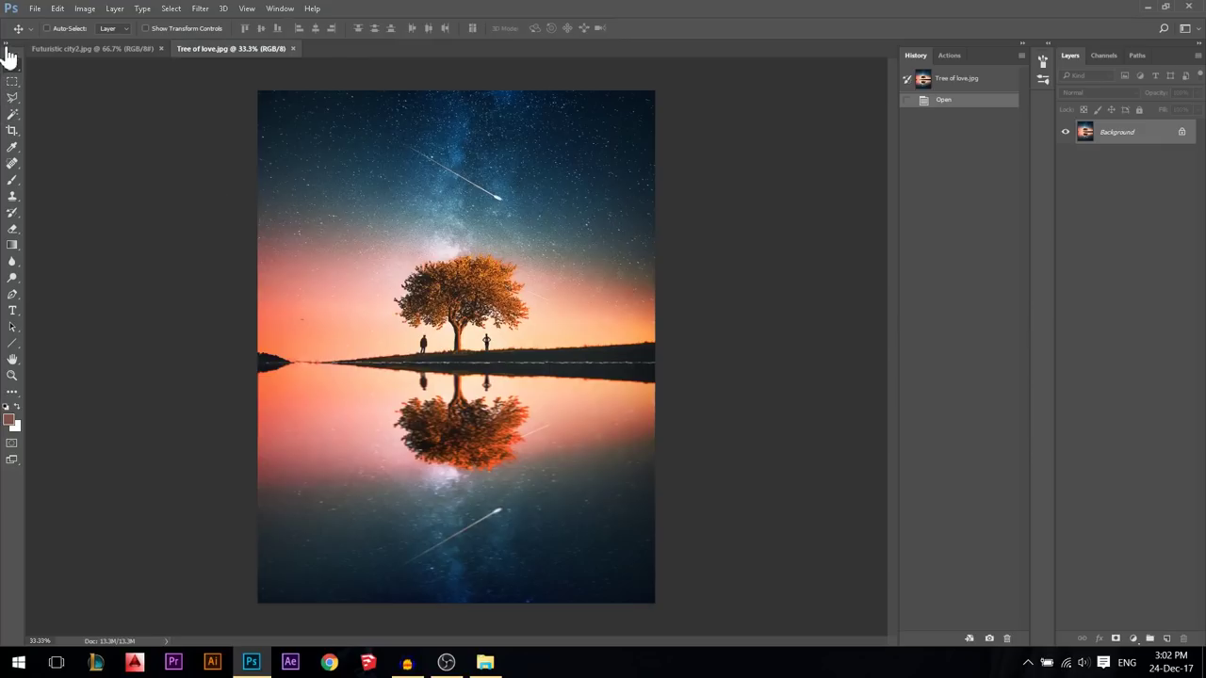
click(6, 45)
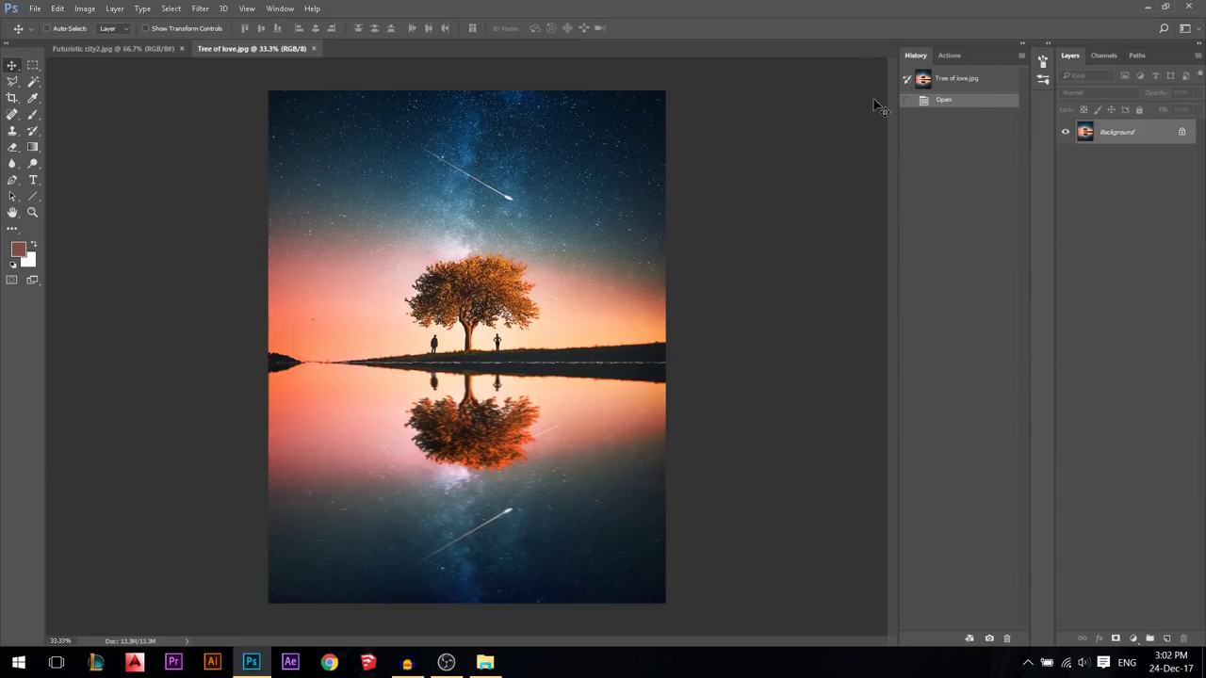
Step: Collapse the tools to one column and detach the tools, icon strip, History and Actions panels
click(9, 45)
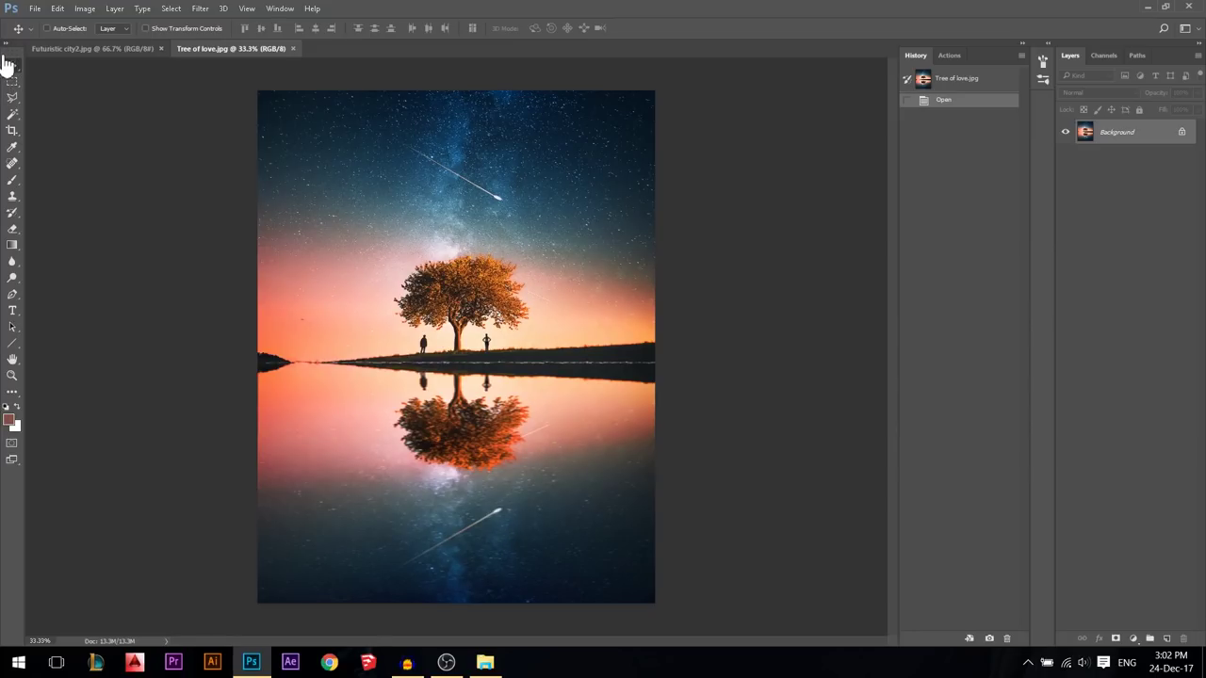
mouse_move(9, 55)
mouse_down()
mouse_move(71, 81)
mouse_move(6, 78)
mouse_up()
drag(1046, 61, 773, 108)
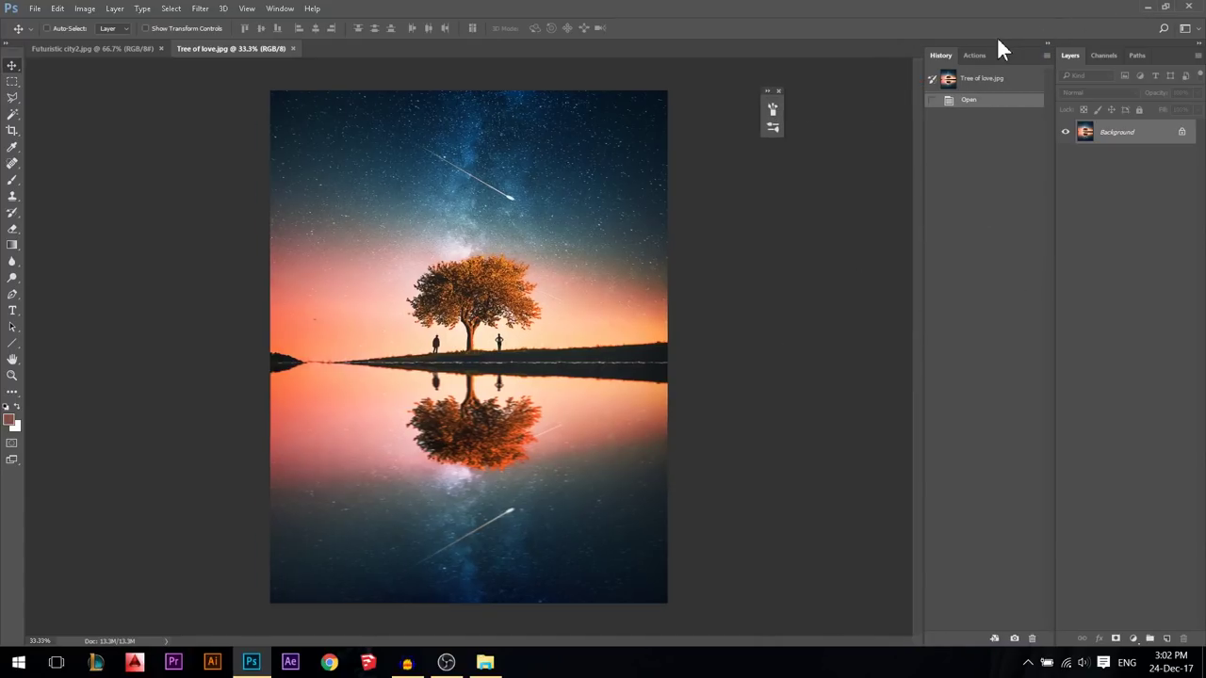
mouse_move(1004, 41)
mouse_down()
mouse_move(931, 68)
mouse_move(992, 42)
mouse_up()
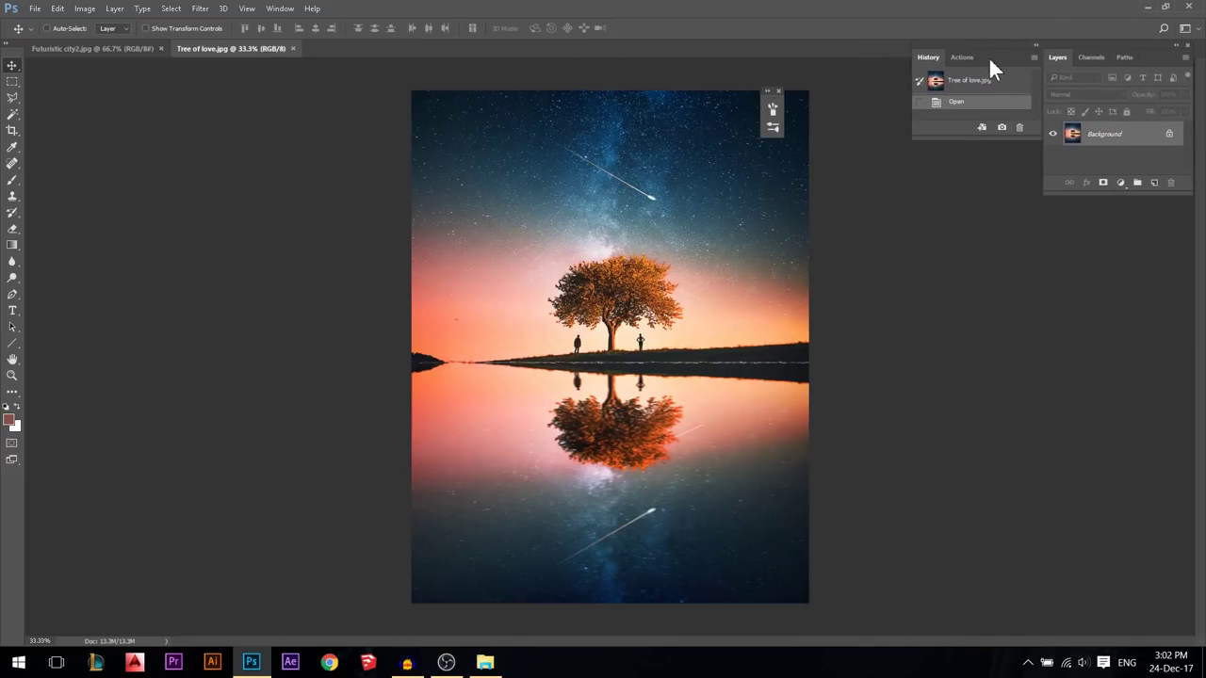
drag(962, 57, 831, 158)
drag(931, 57, 838, 111)
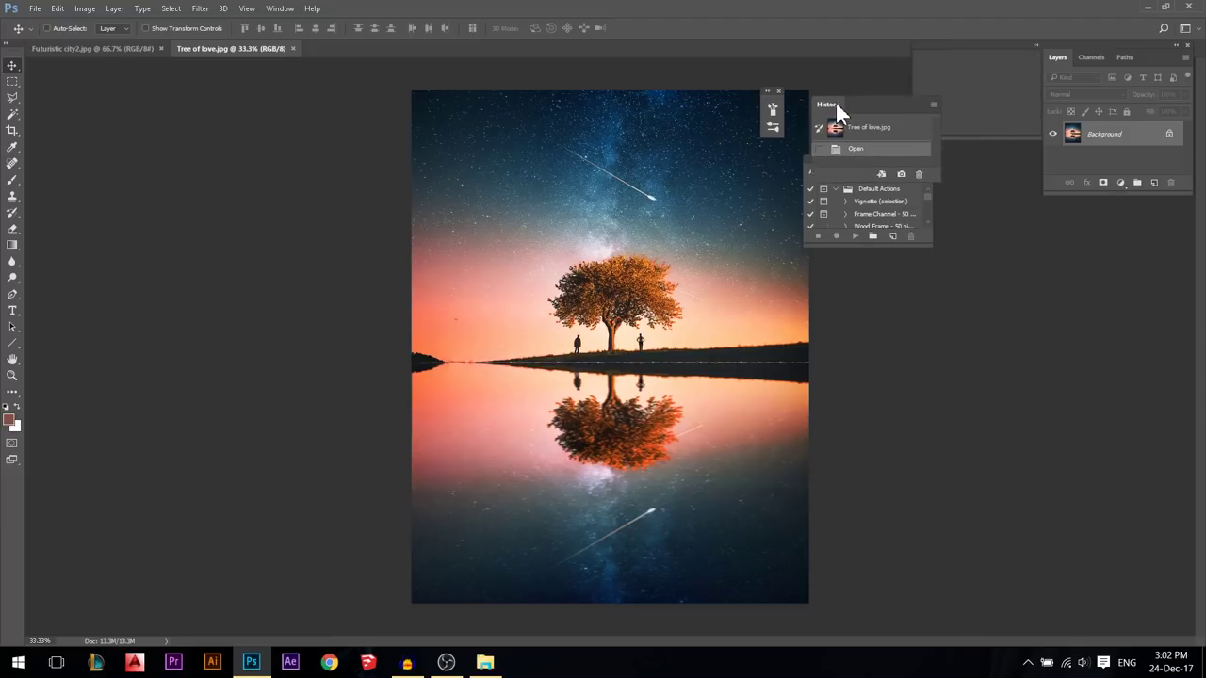
Step: Close the History, Actions, icon strip, Layers and Tools panels
click(932, 98)
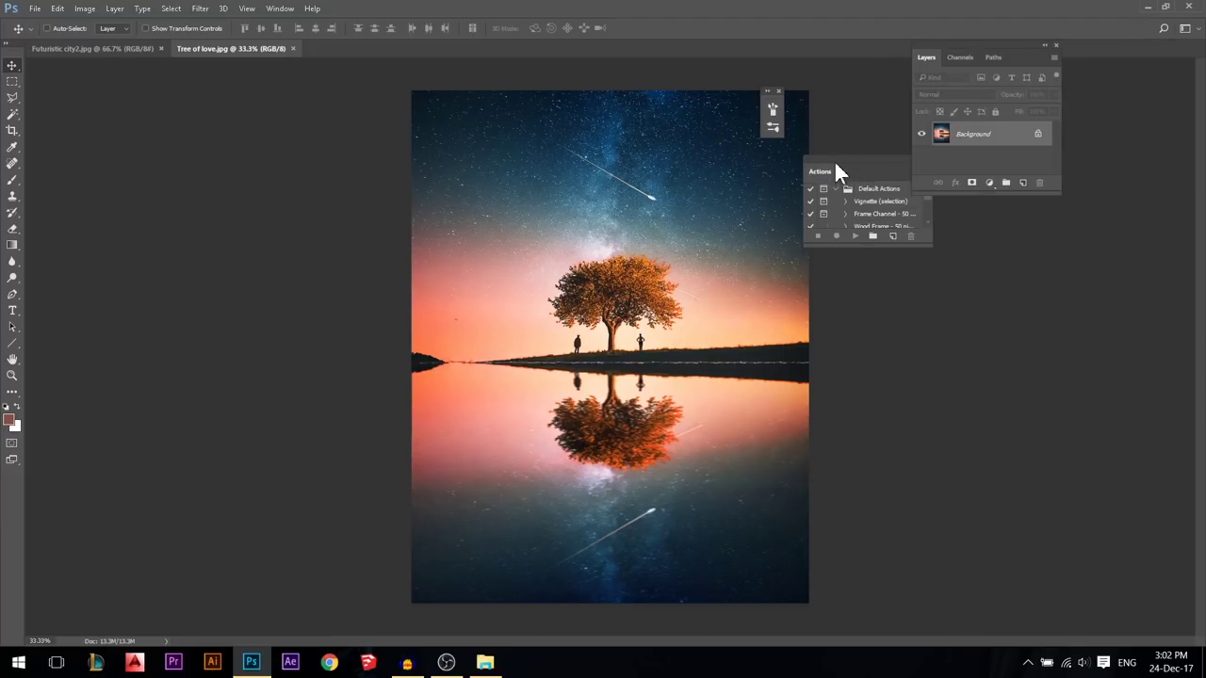
drag(839, 171, 753, 168)
click(817, 158)
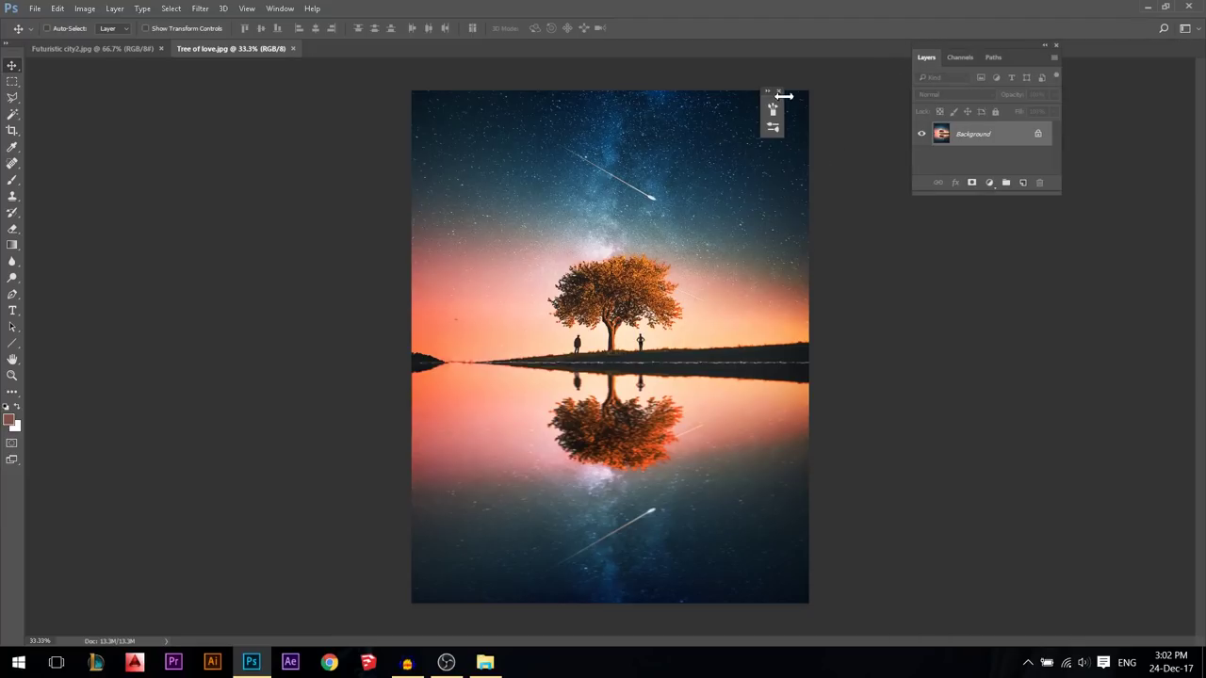
click(778, 91)
click(1056, 45)
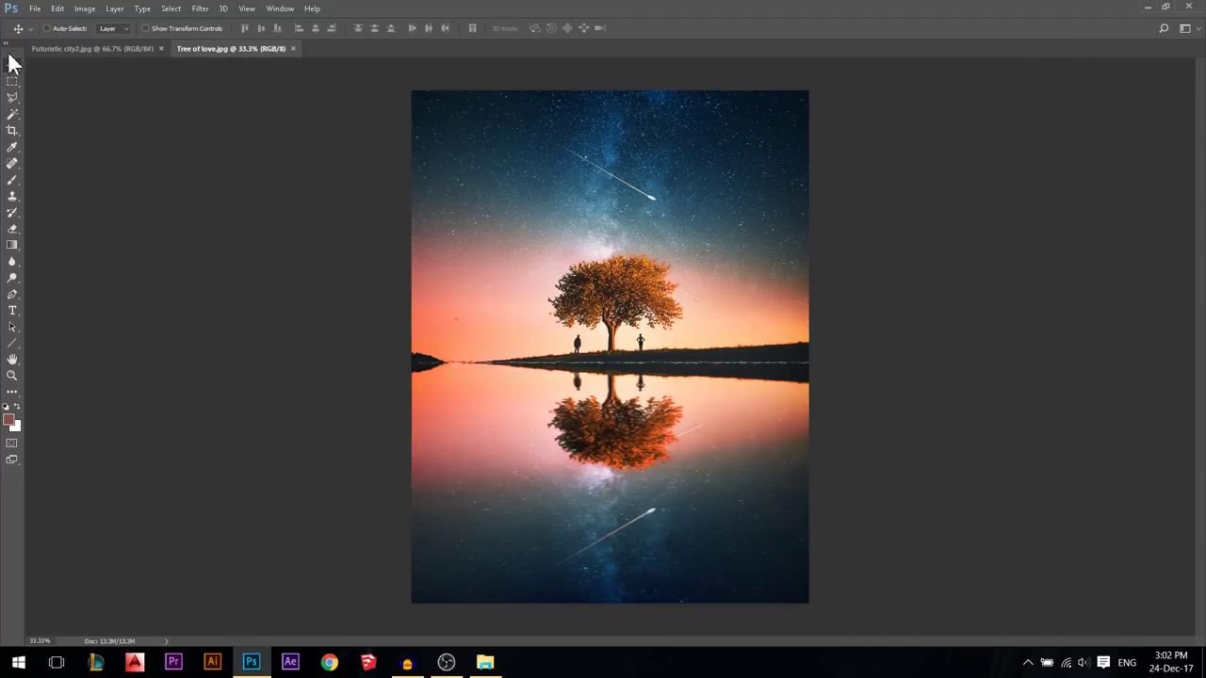
drag(10, 58, 58, 80)
click(64, 72)
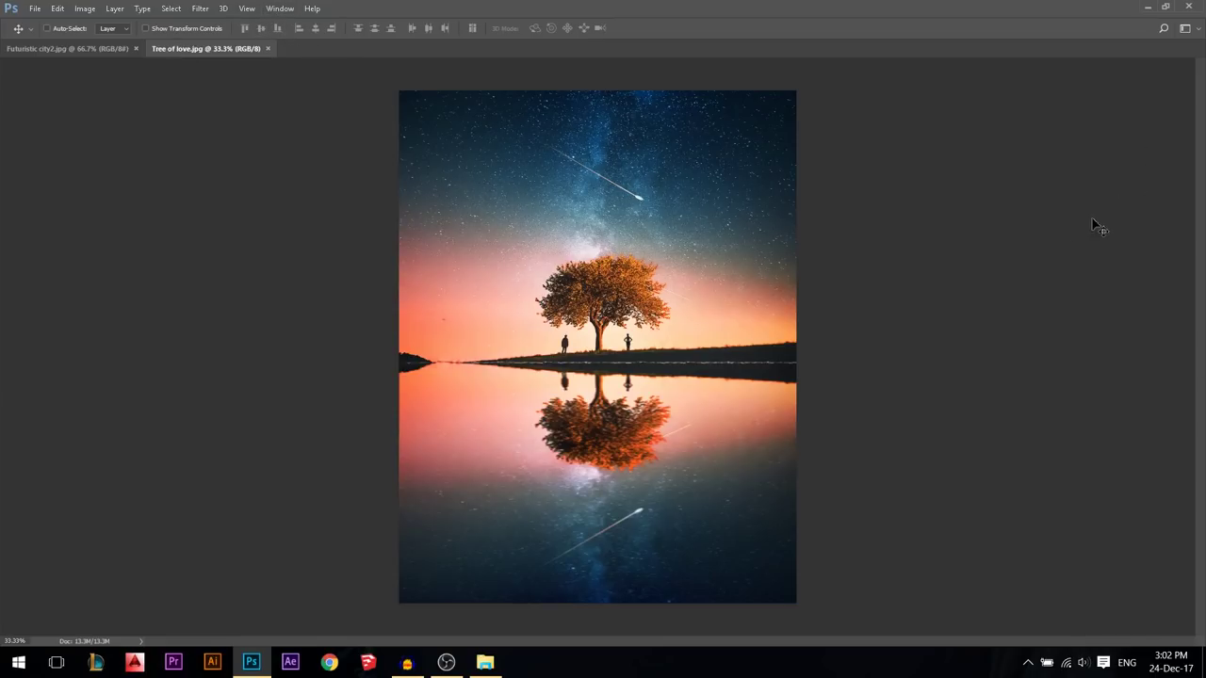
Step: Restore the Tools panel docked on the left and the Layers panel from the Window menu
click(276, 11)
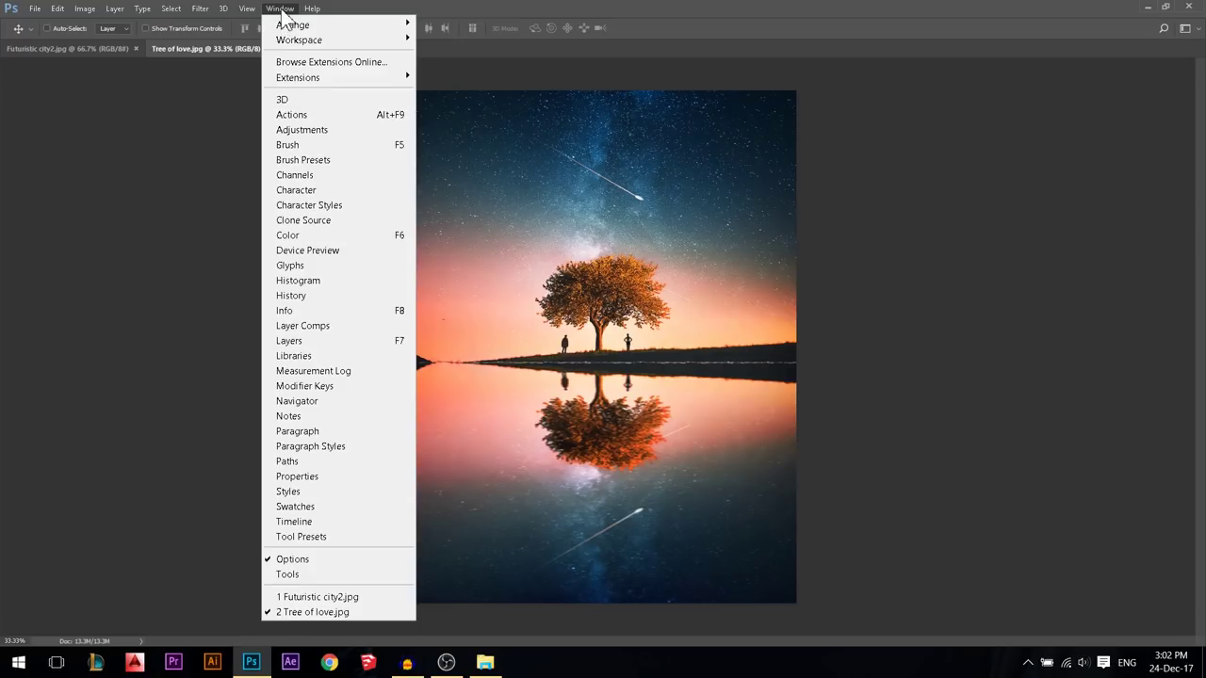
click(288, 573)
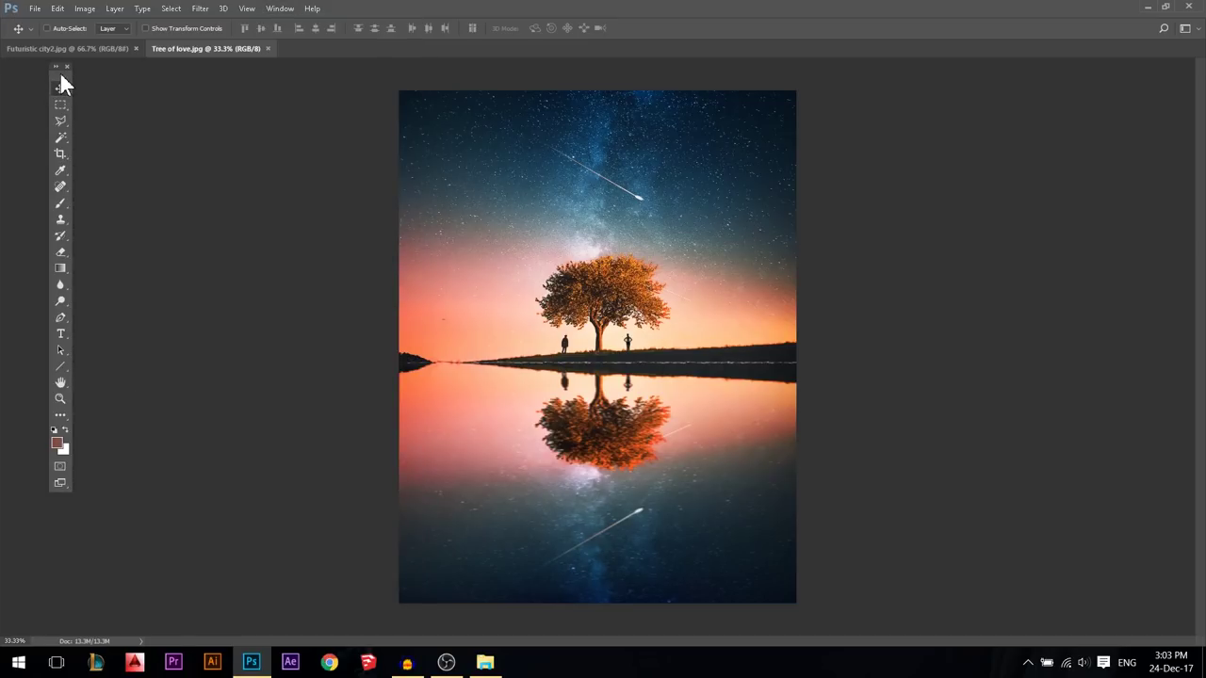
drag(59, 68, 6, 111)
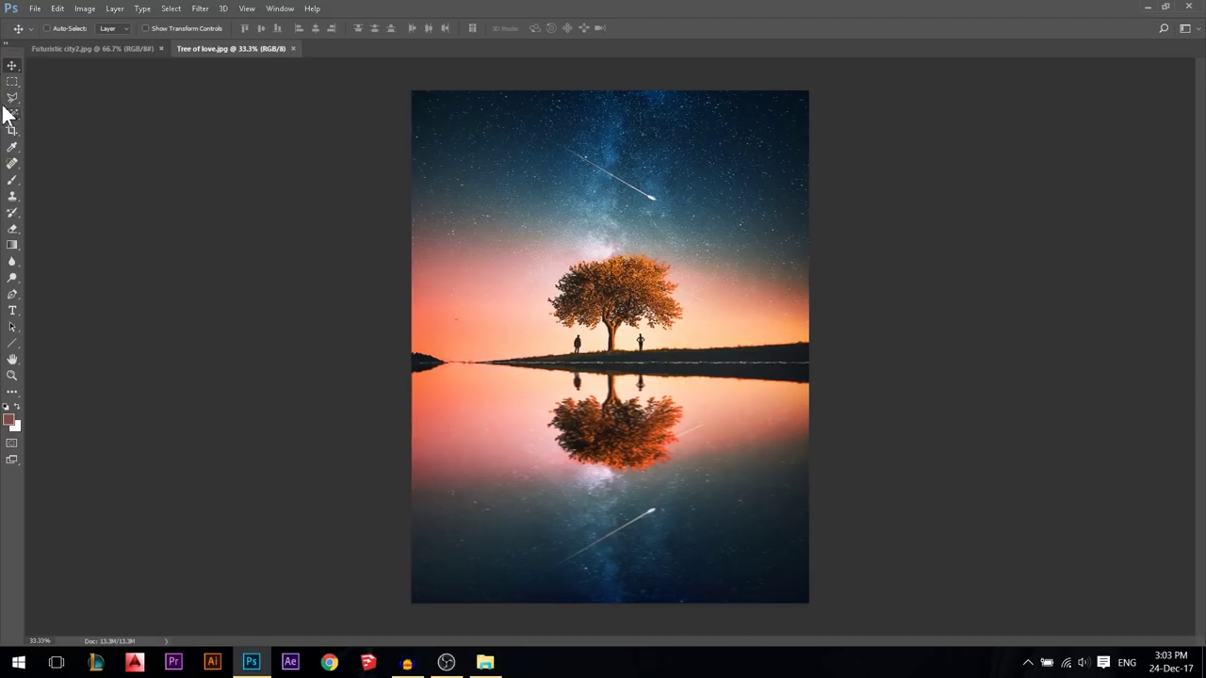
click(280, 8)
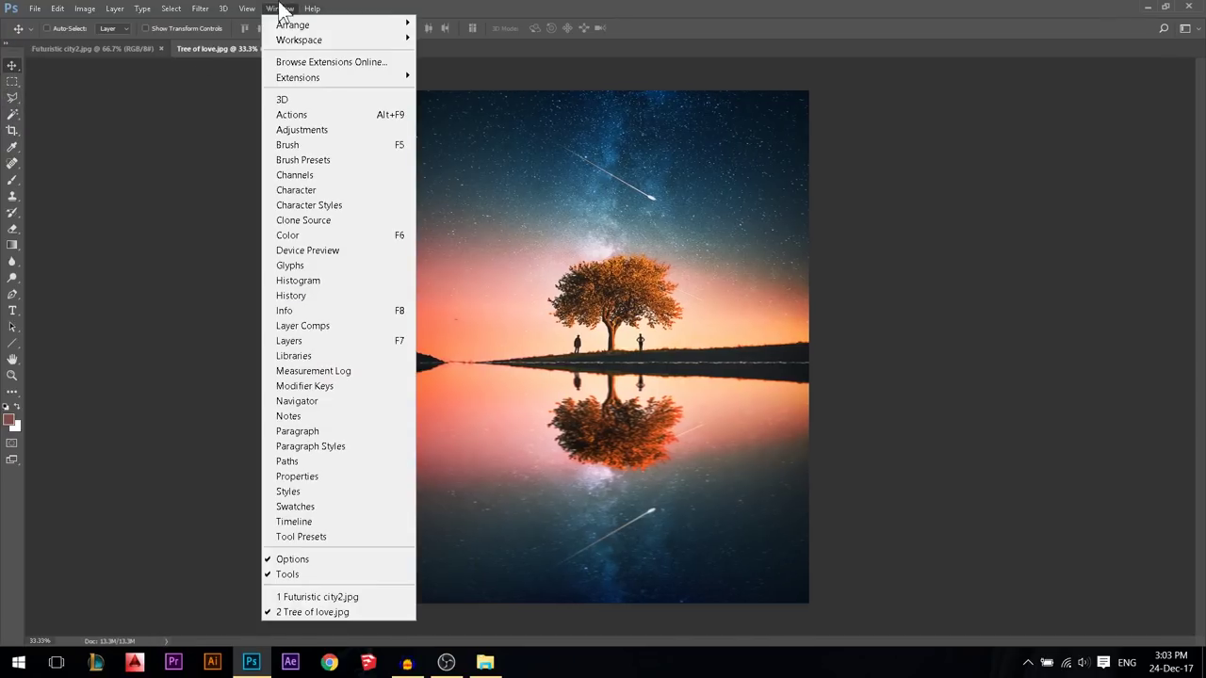
click(329, 350)
drag(965, 54, 1204, 122)
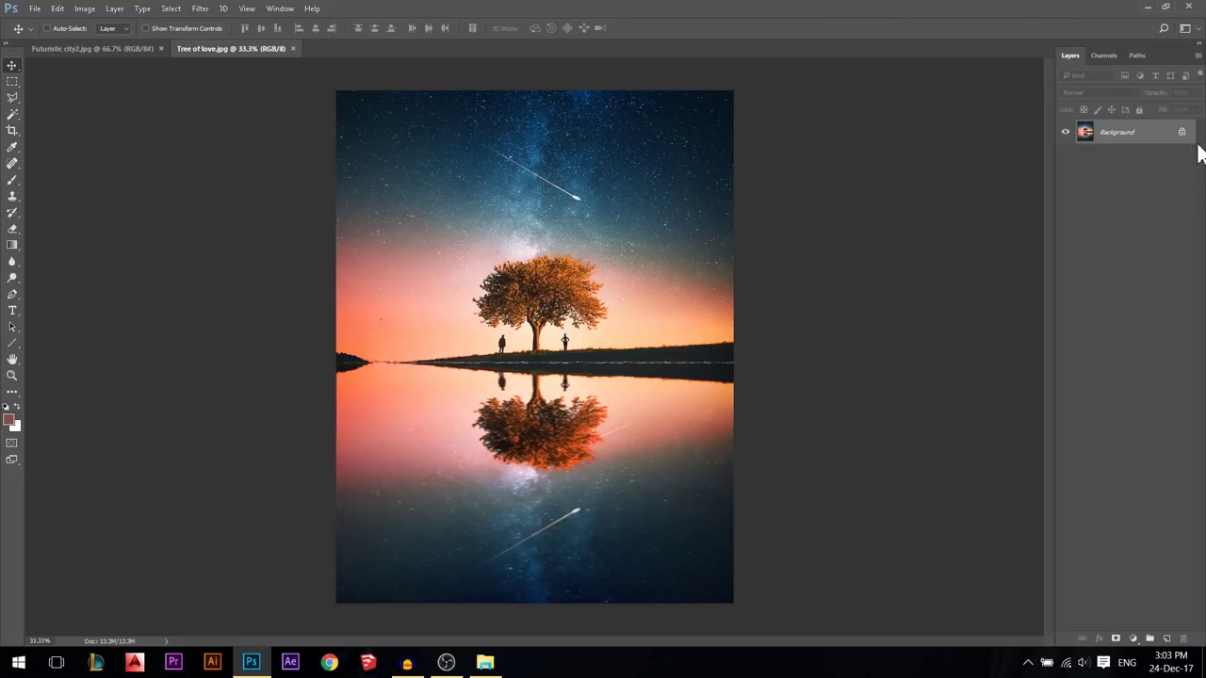
Step: Keep the tools in a single column and redock the options bar, toggling Window > Options off and on
click(9, 45)
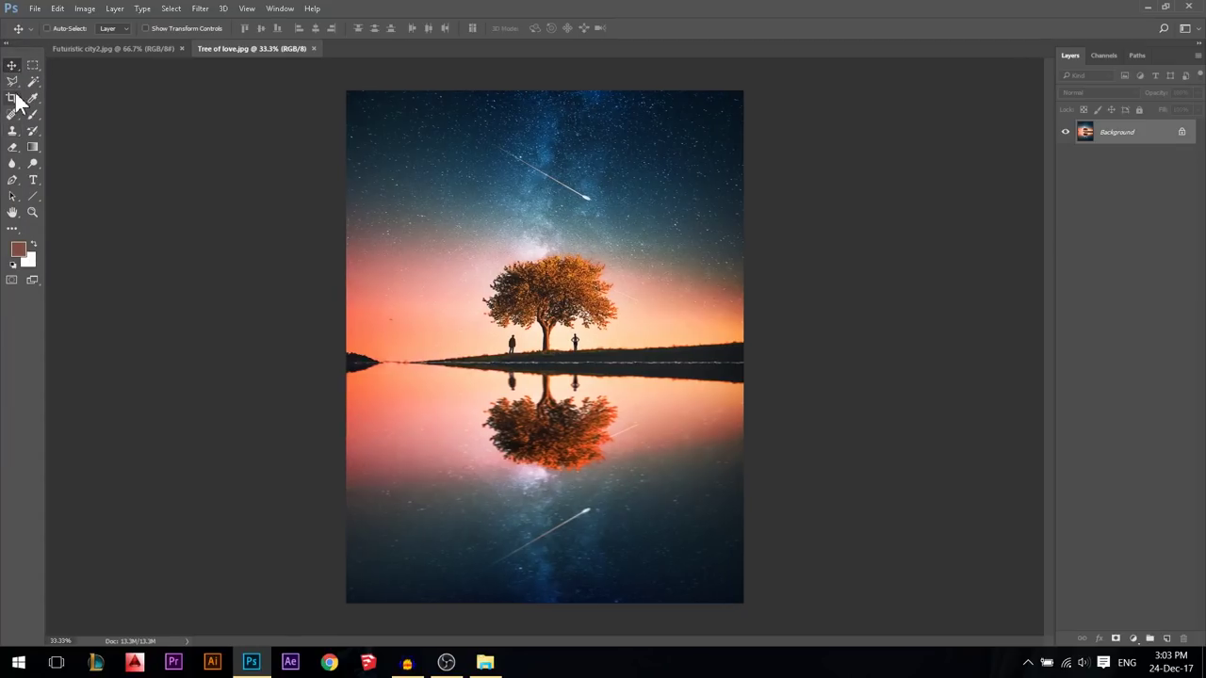
click(9, 49)
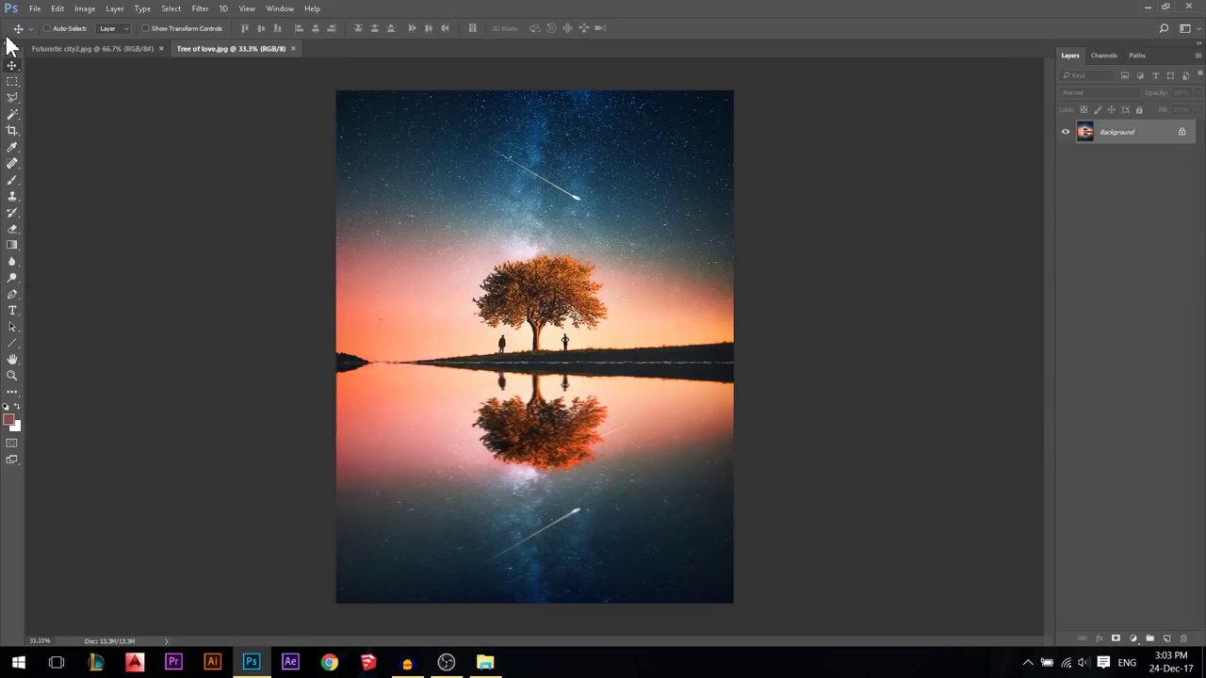
drag(9, 35, 46, 23)
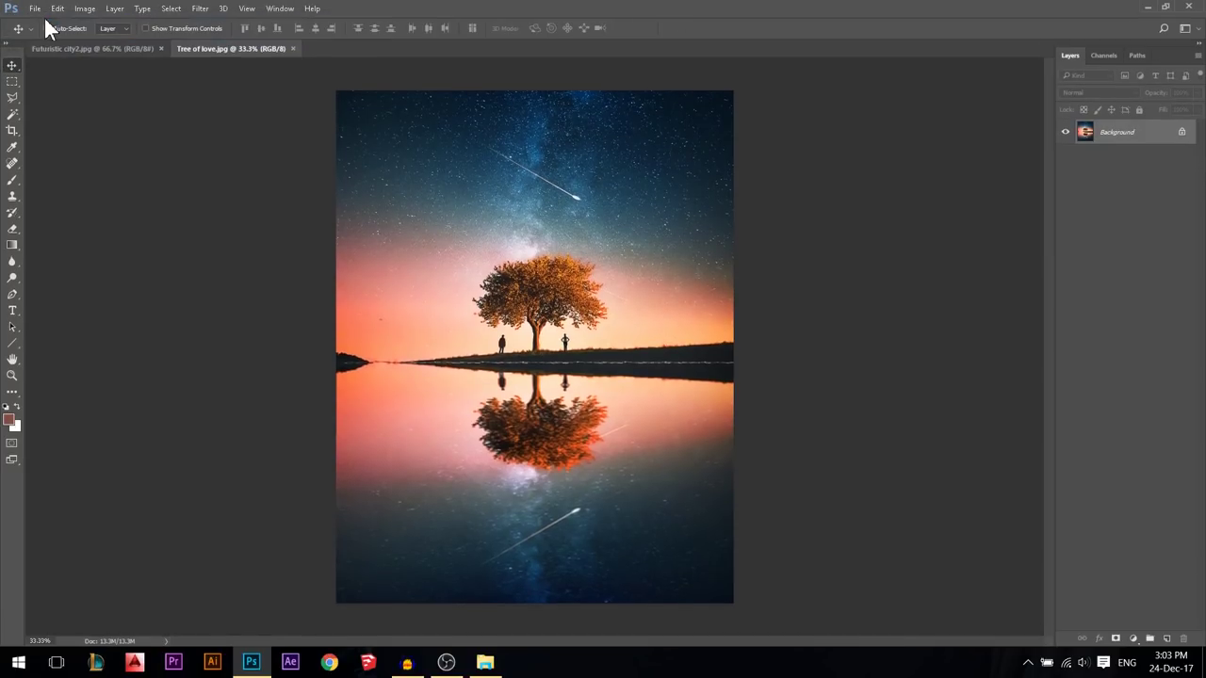
click(280, 8)
click(294, 559)
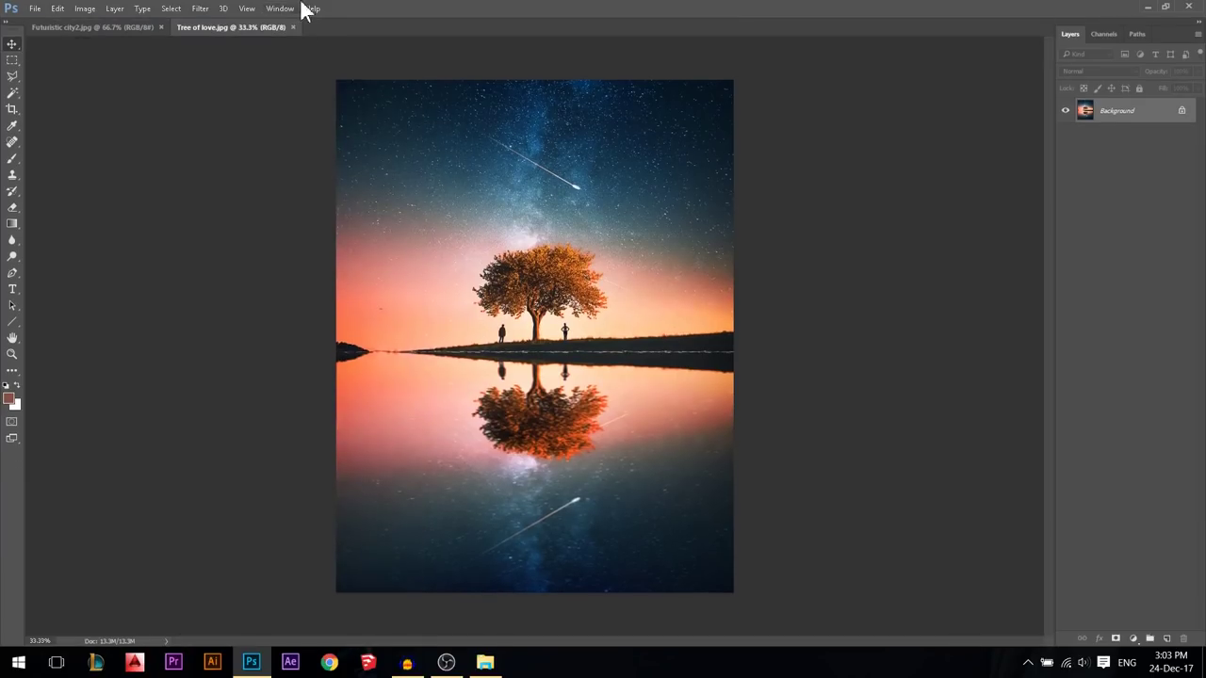
click(287, 9)
click(312, 562)
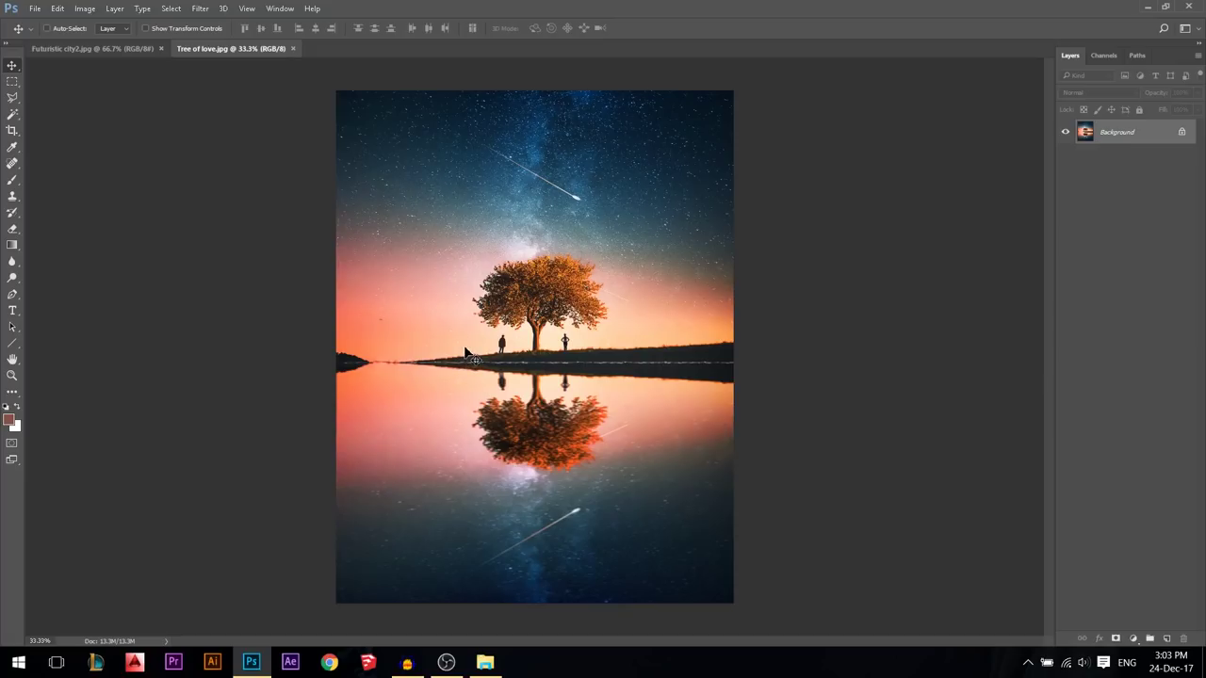
scroll(498, 335, down, 5)
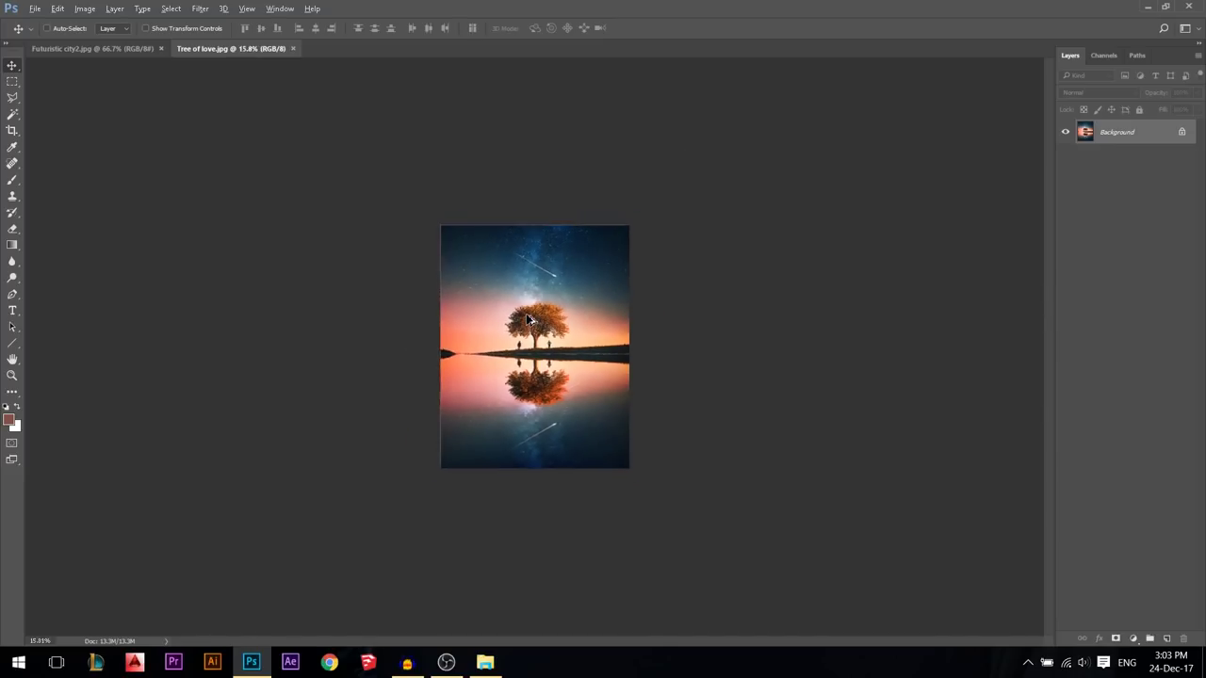
scroll(549, 346, up, 2)
scroll(549, 346, up, 3)
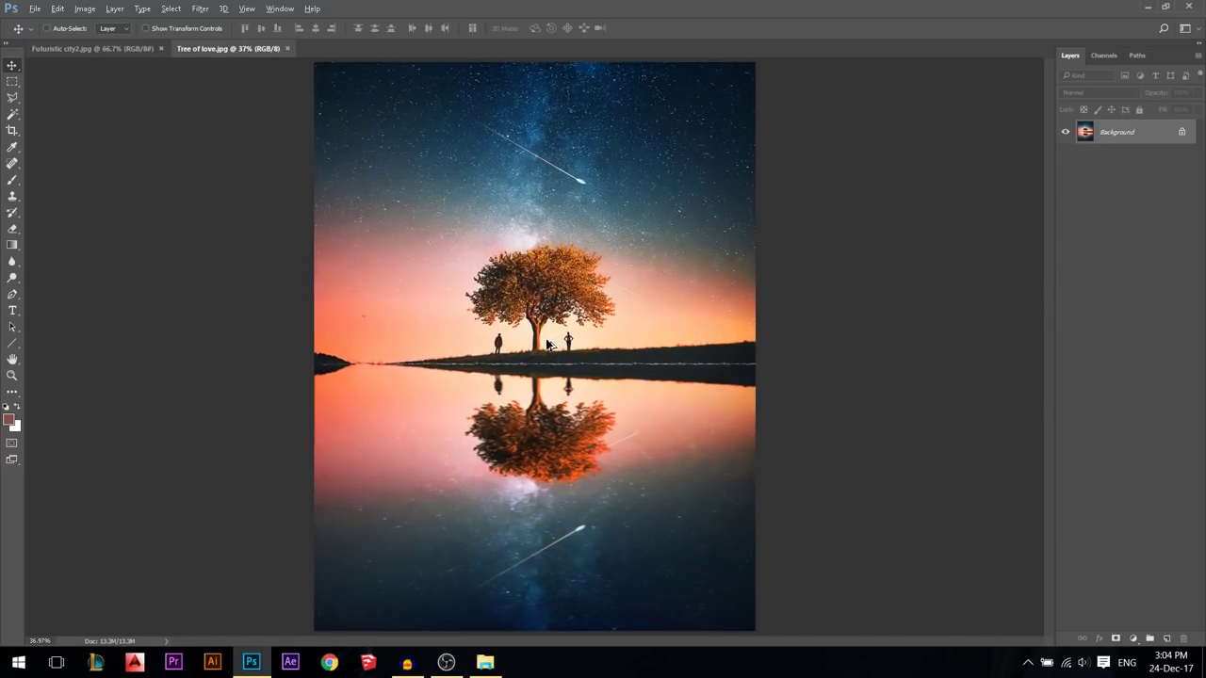
scroll(548, 345, up, 2)
scroll(548, 344, down, 3)
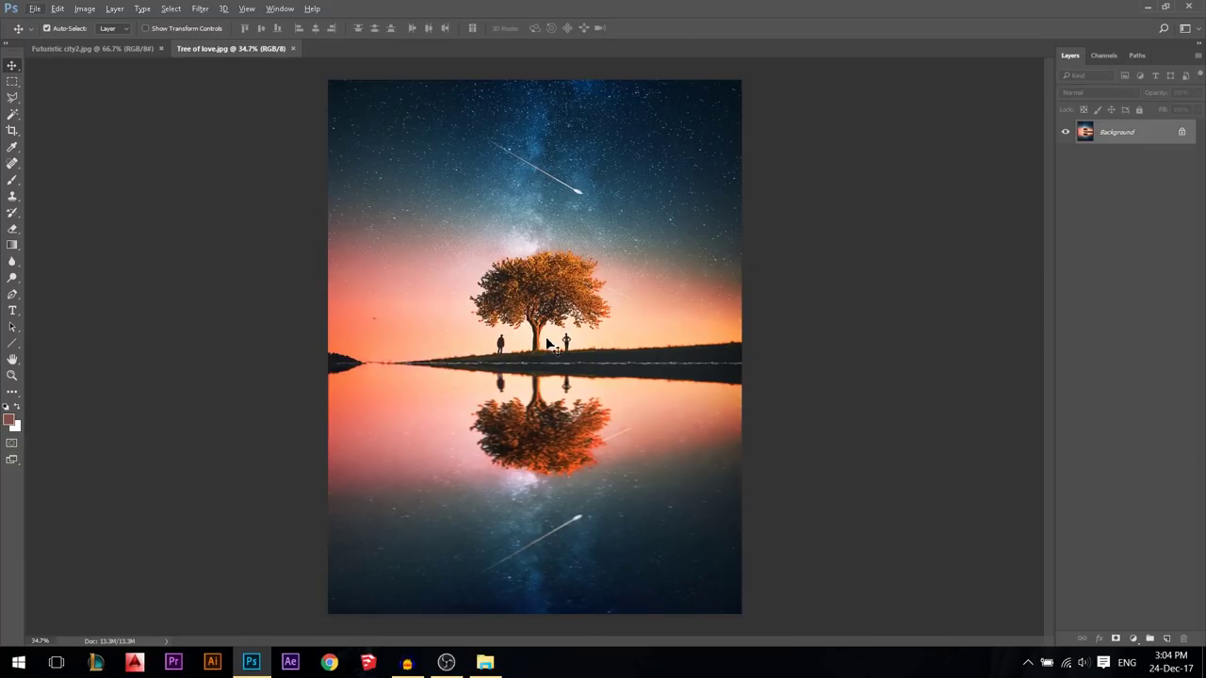
key(ctrl+space)
drag(448, 272, 336, 466)
scroll(476, 371, down, 3)
drag(515, 390, 917, 404)
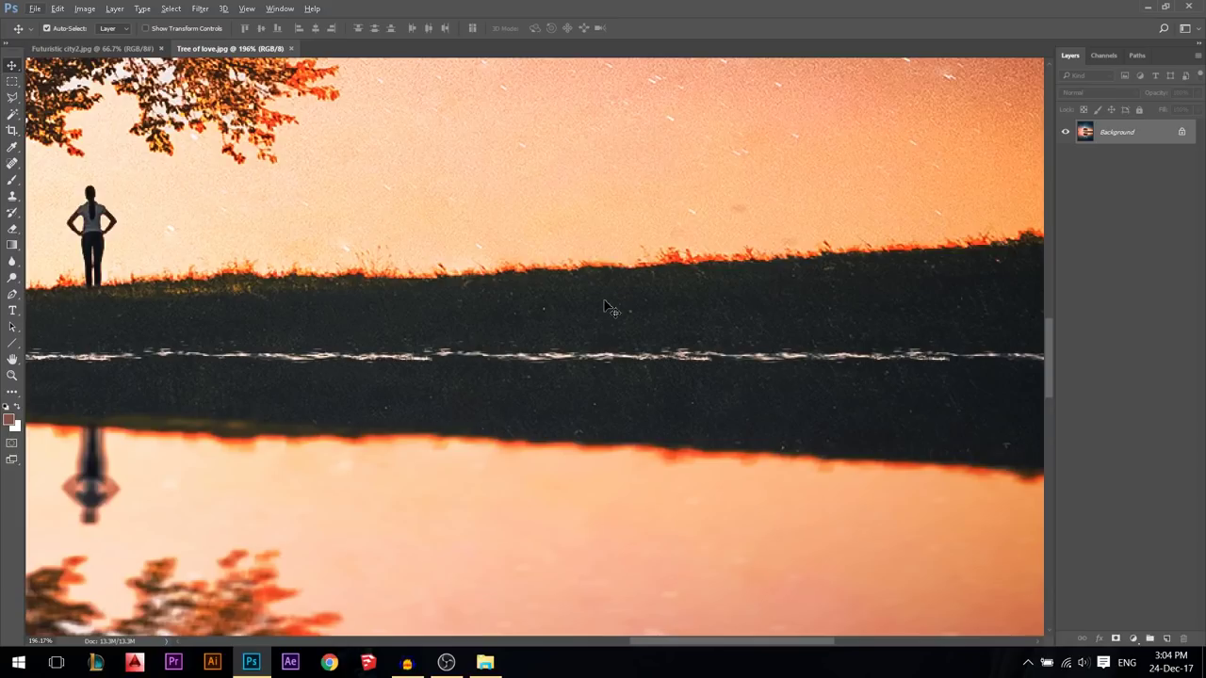
key(ctrl+0)
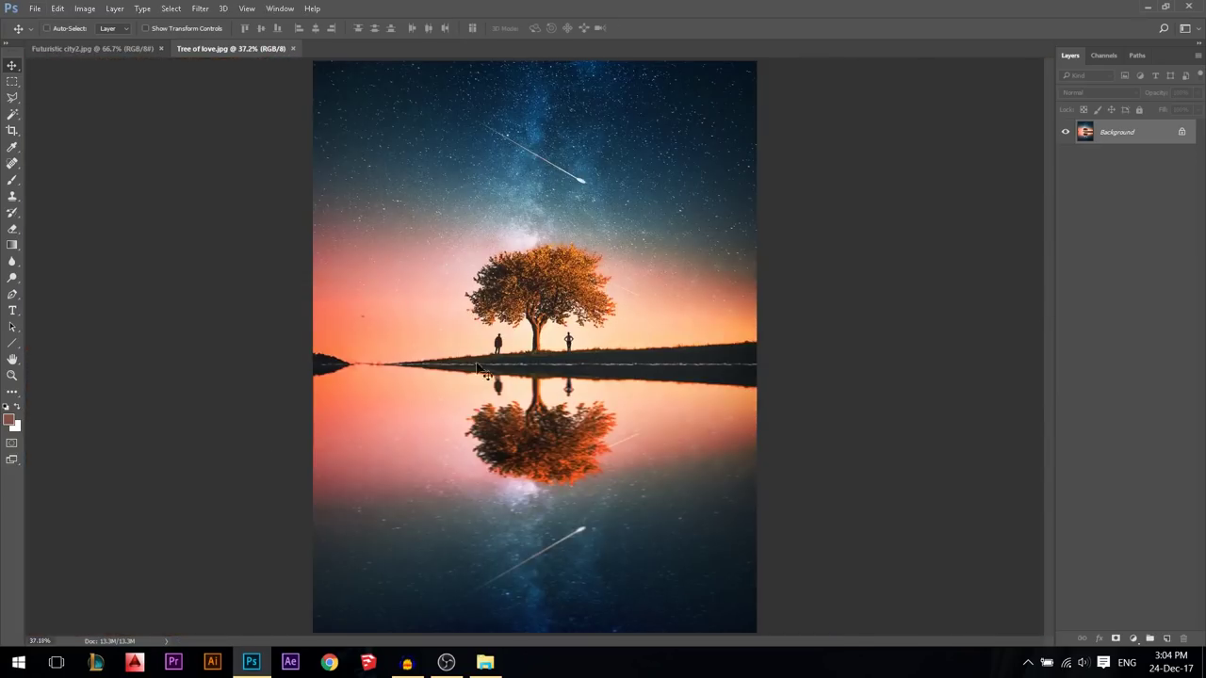
scroll(529, 341, down, 1)
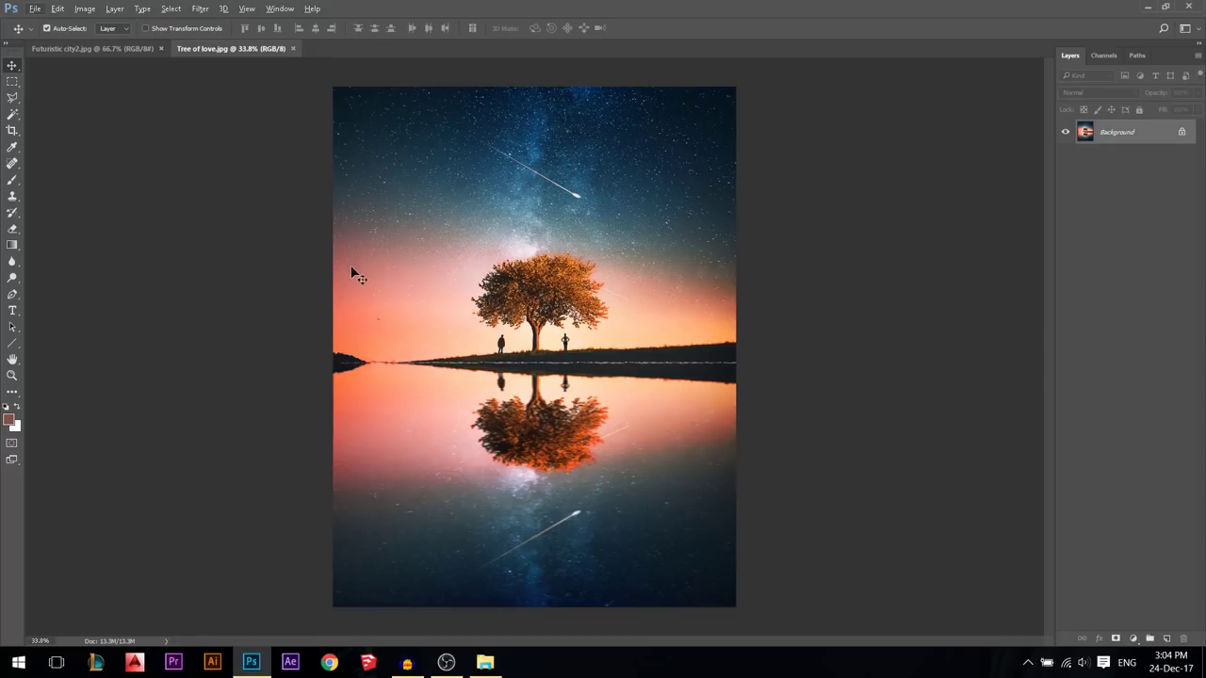
Step: Show rulers with Ctrl+R, drag out horizontal and vertical guides, then undo the vertical one
key(ctrl+r)
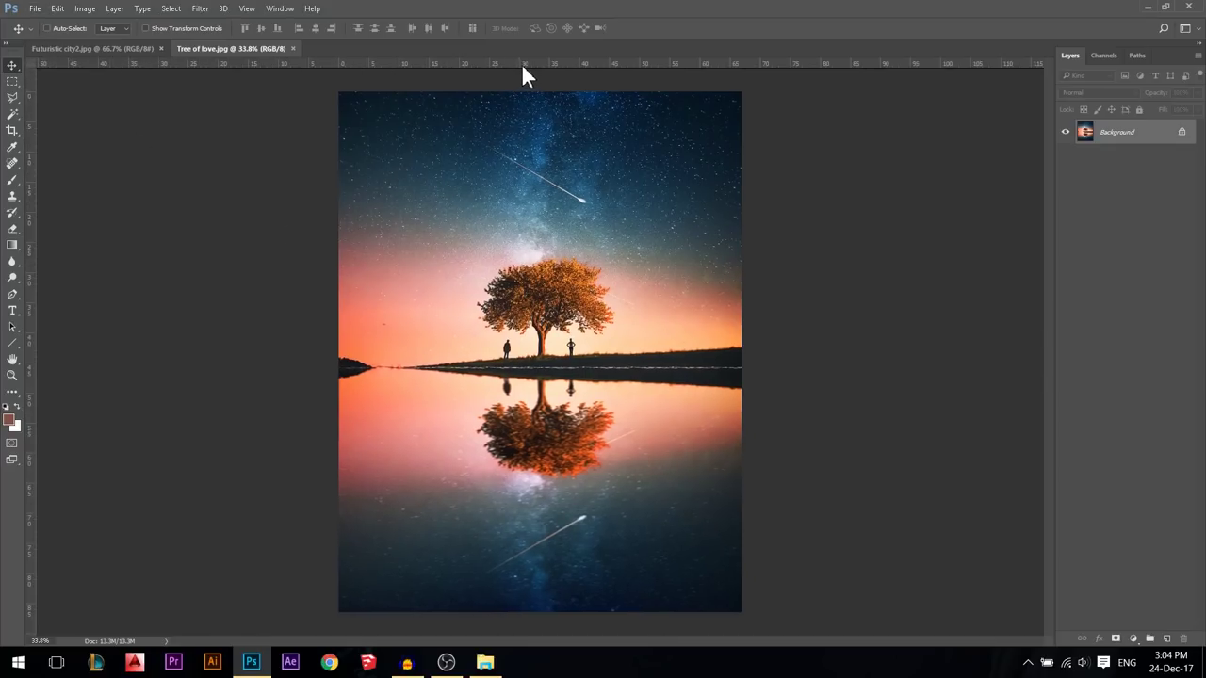
drag(510, 64, 490, 292)
drag(32, 223, 454, 146)
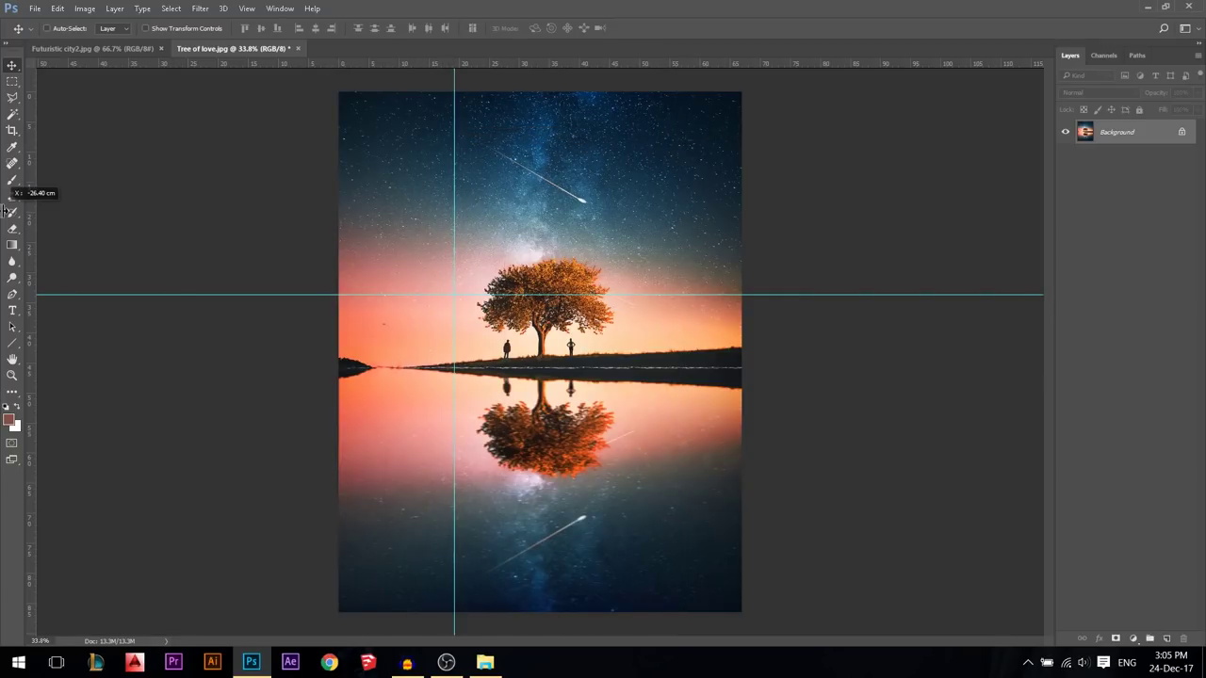
key(ctrl+z)
key(ctrl+z)
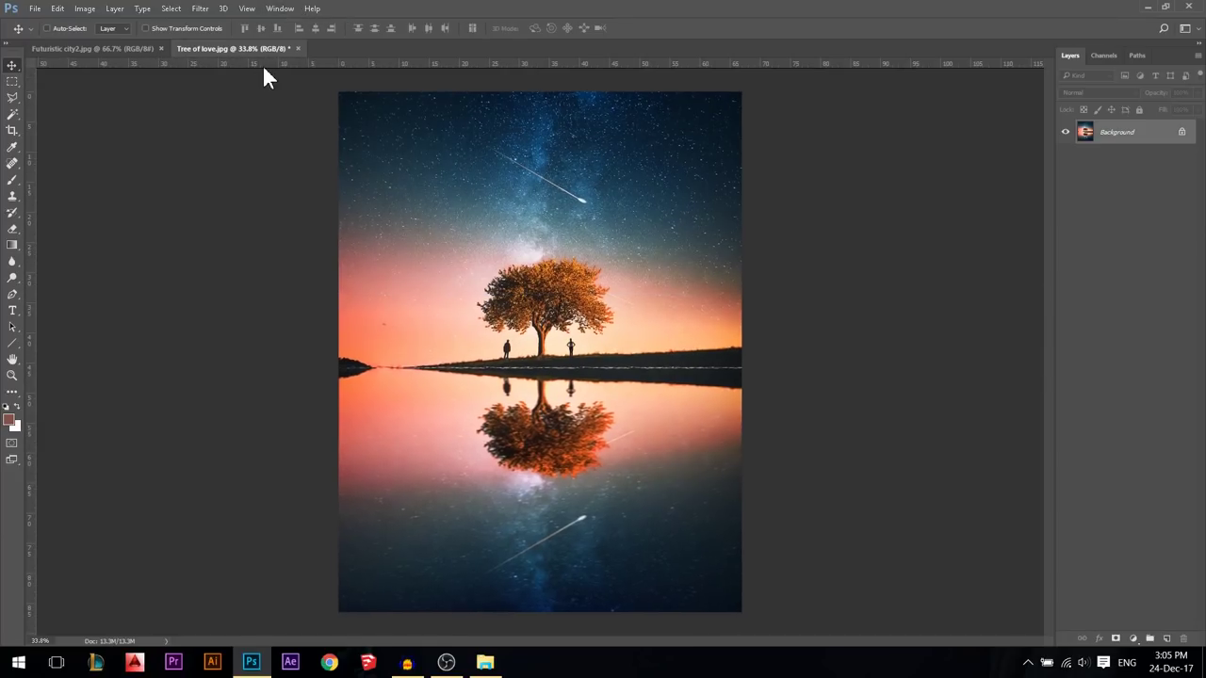
Step: Switch the ruler units to Inches, then to Pixels, and hide the rulers
right_click(263, 67)
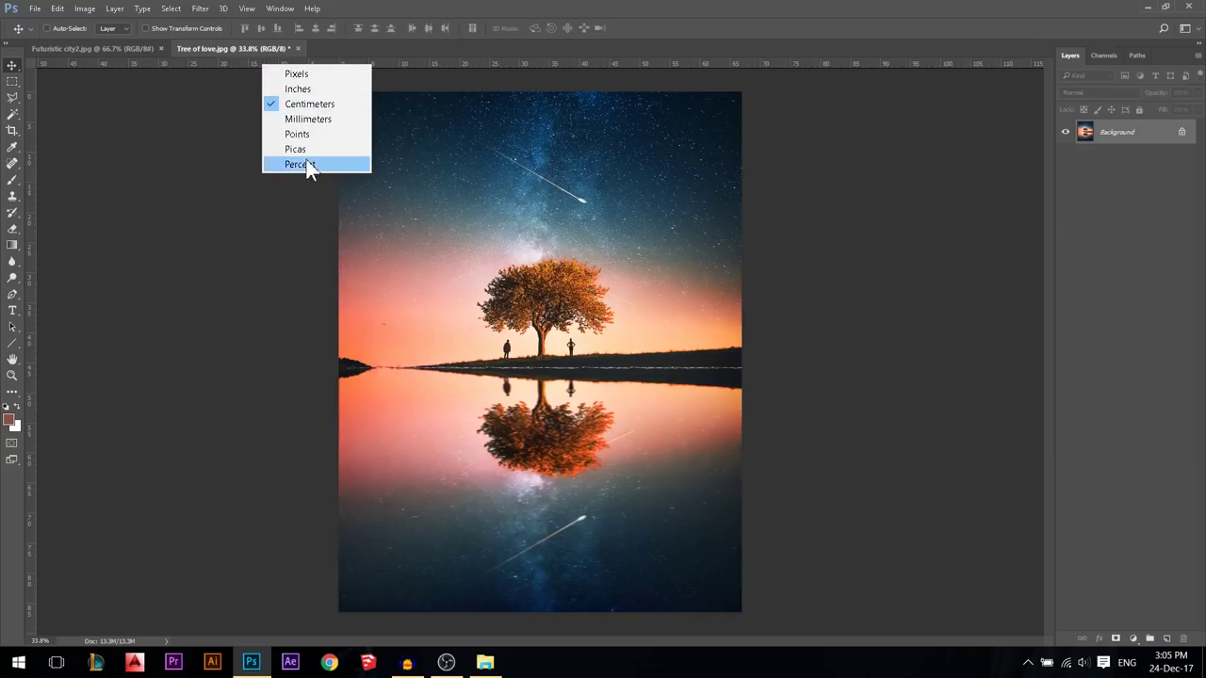
click(298, 89)
right_click(299, 65)
click(303, 73)
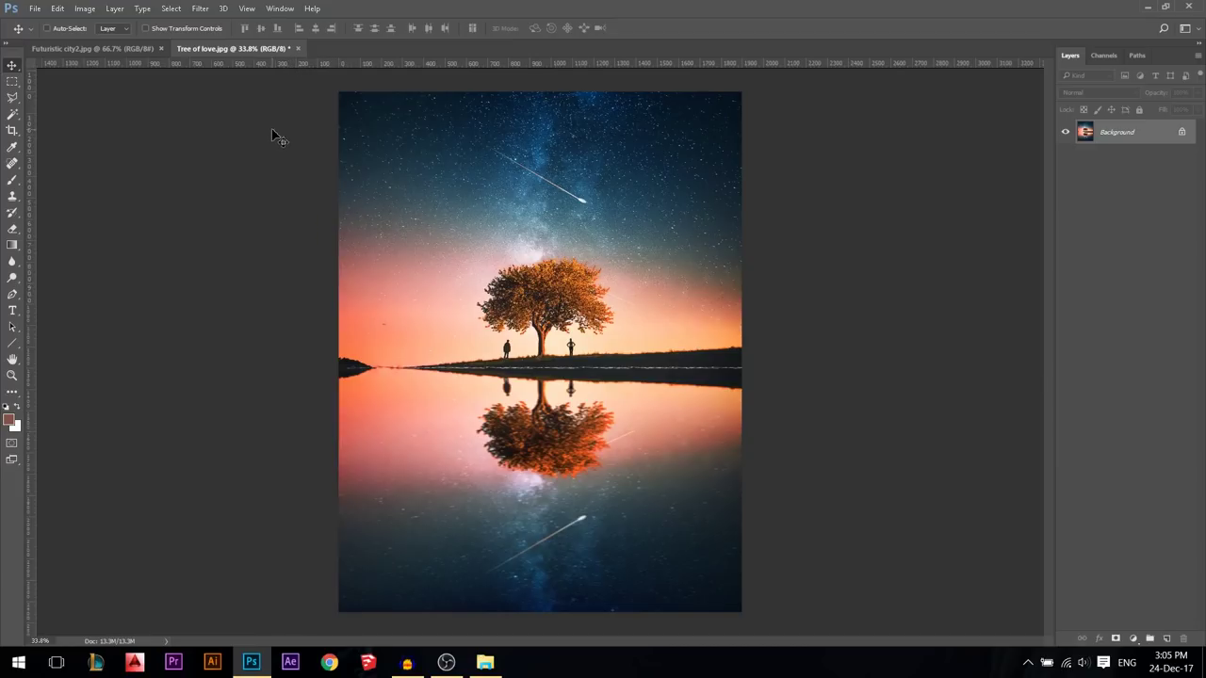
key(ctrl+r)
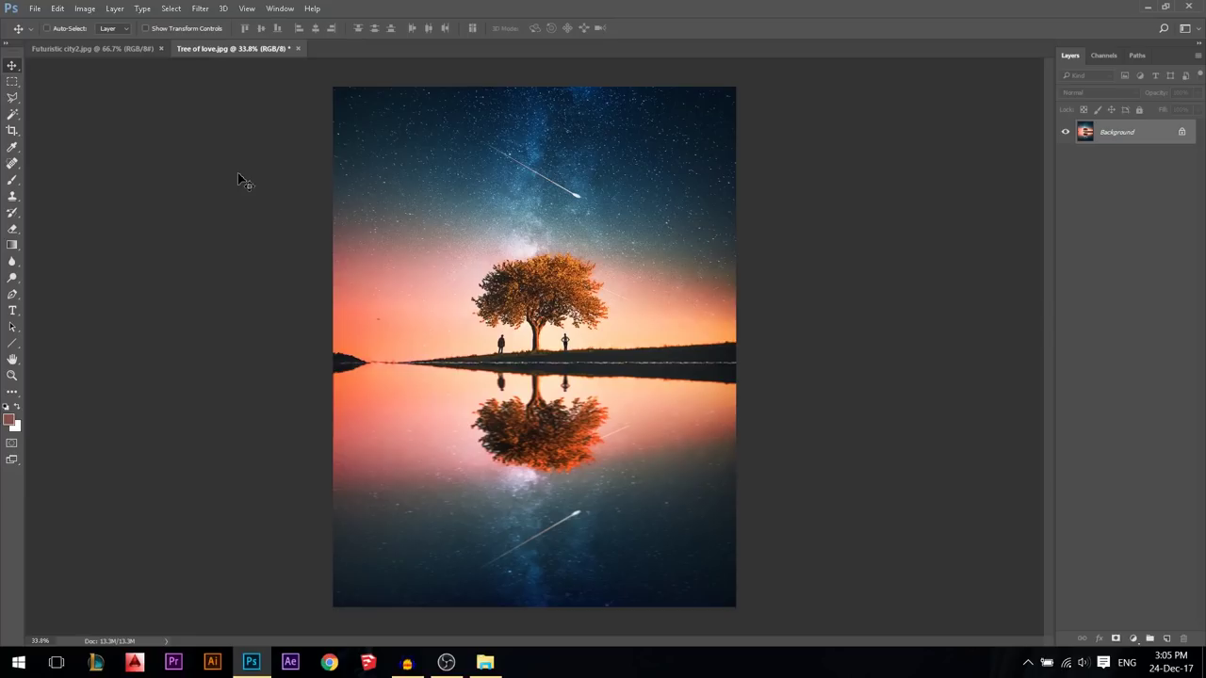
right_click(207, 194)
click(235, 217)
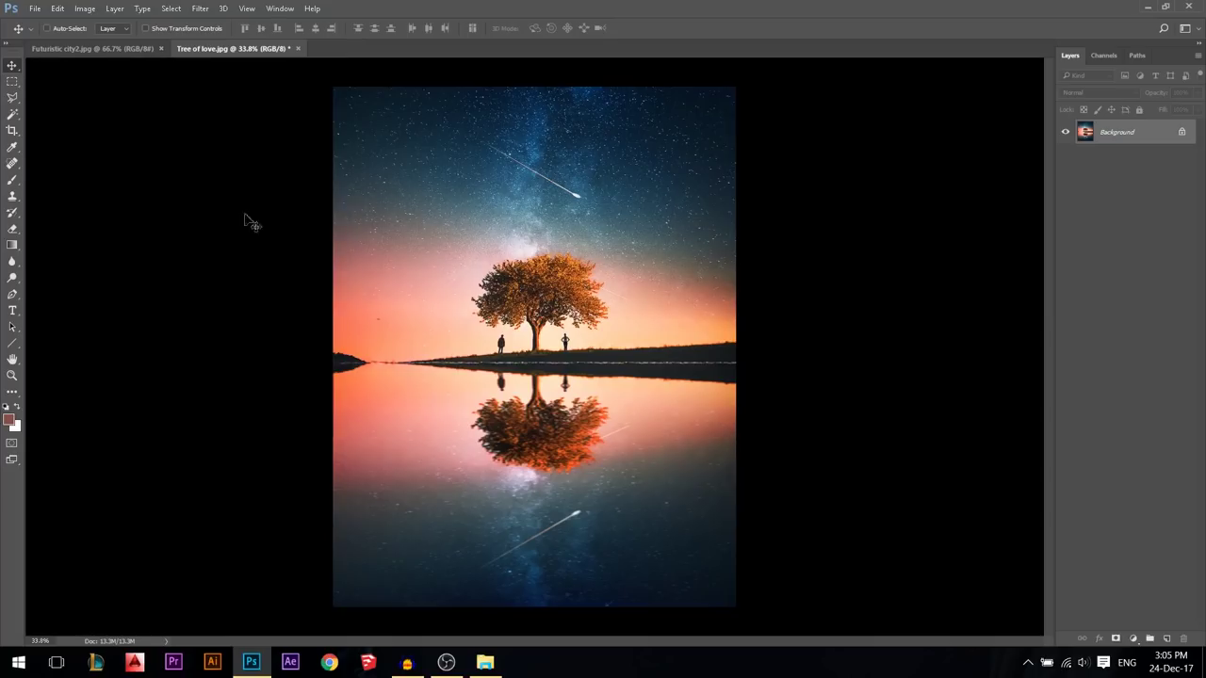
right_click(207, 176)
click(237, 232)
right_click(239, 183)
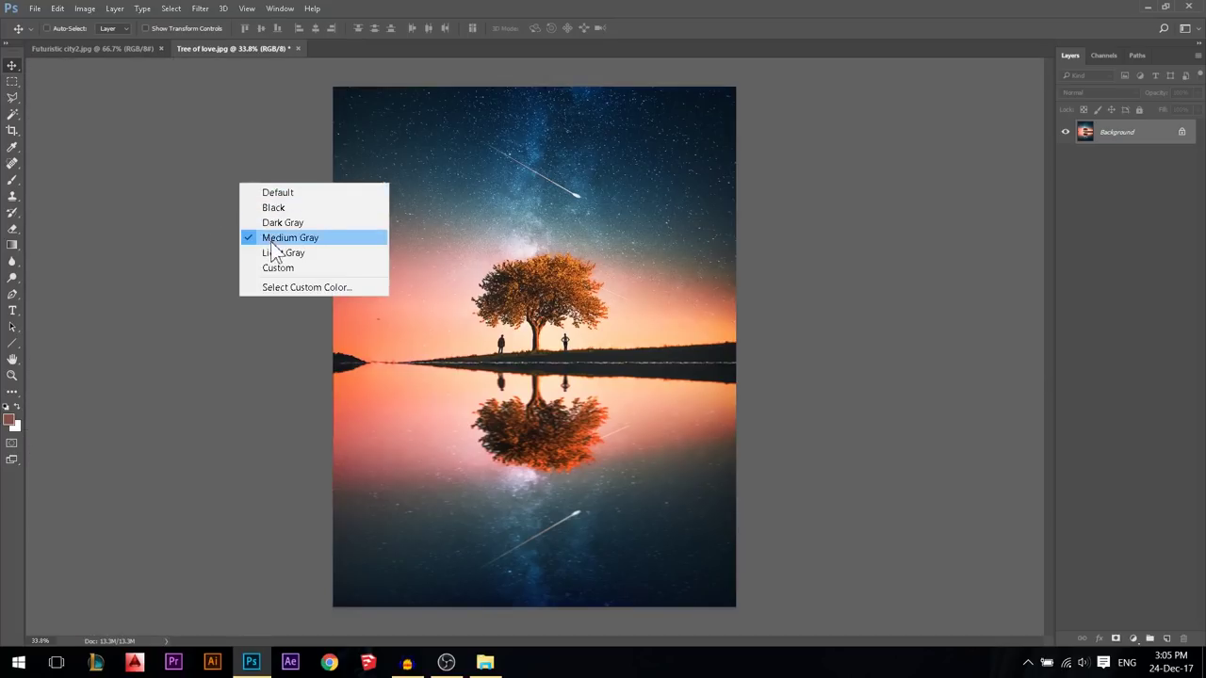
click(273, 251)
right_click(232, 223)
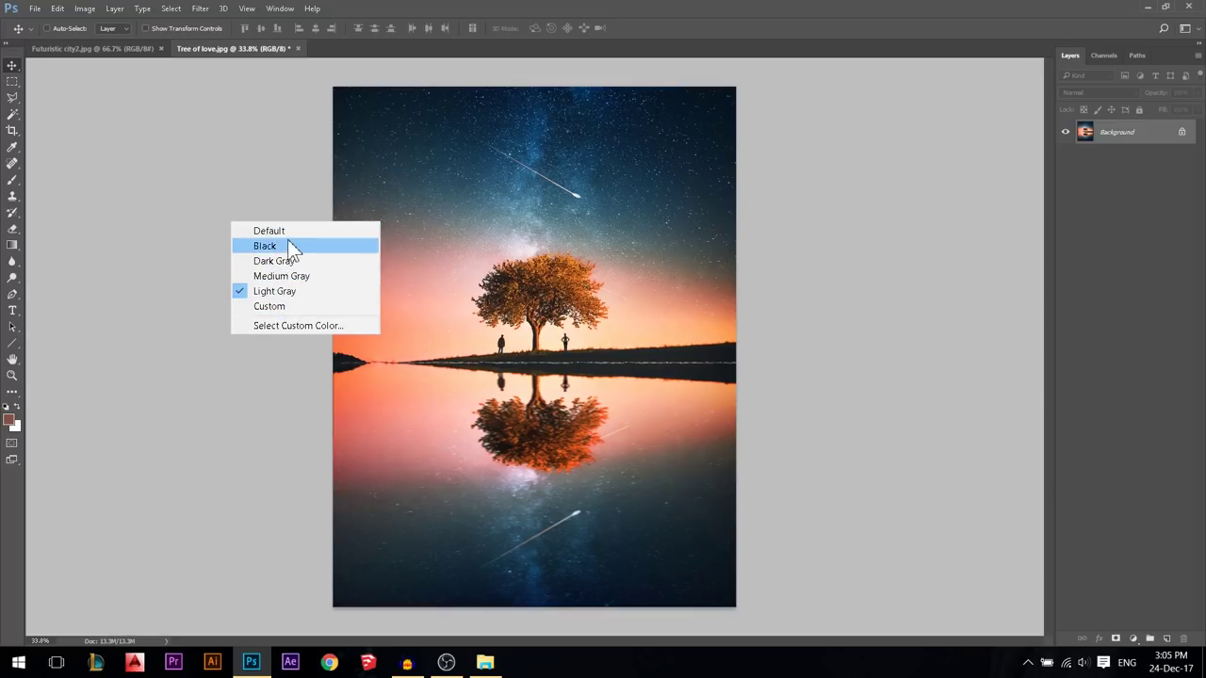
click(272, 308)
right_click(258, 216)
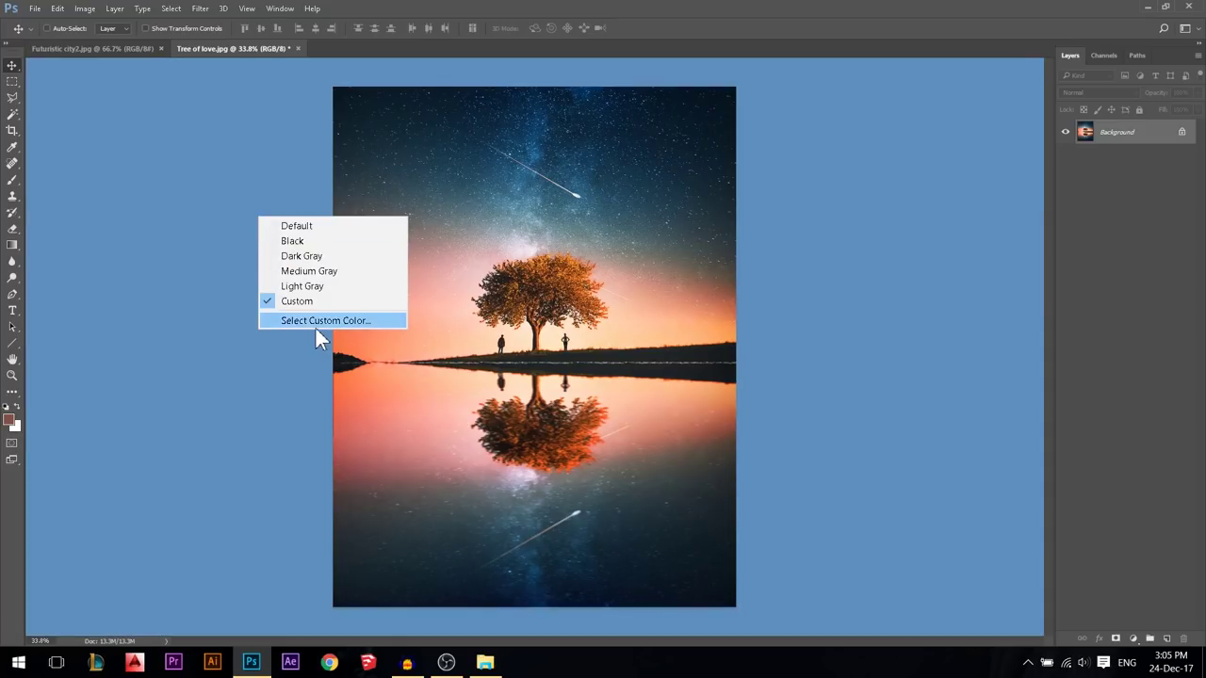
click(317, 324)
drag(844, 193, 949, 256)
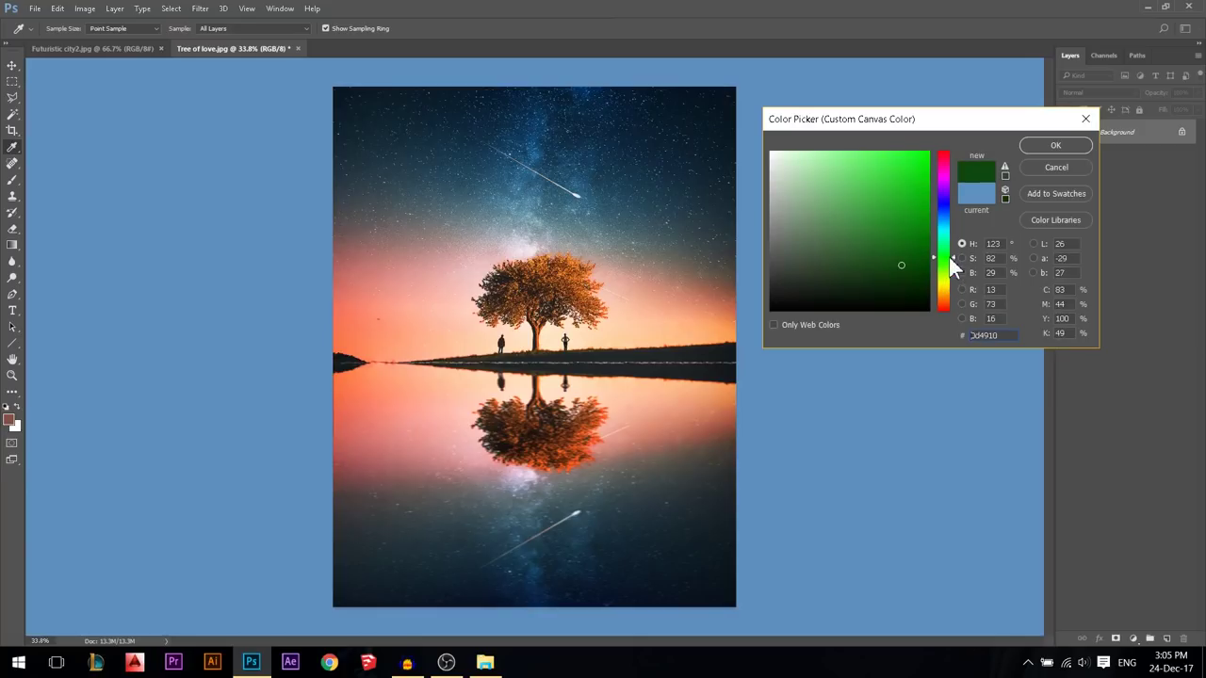
click(1057, 147)
right_click(257, 245)
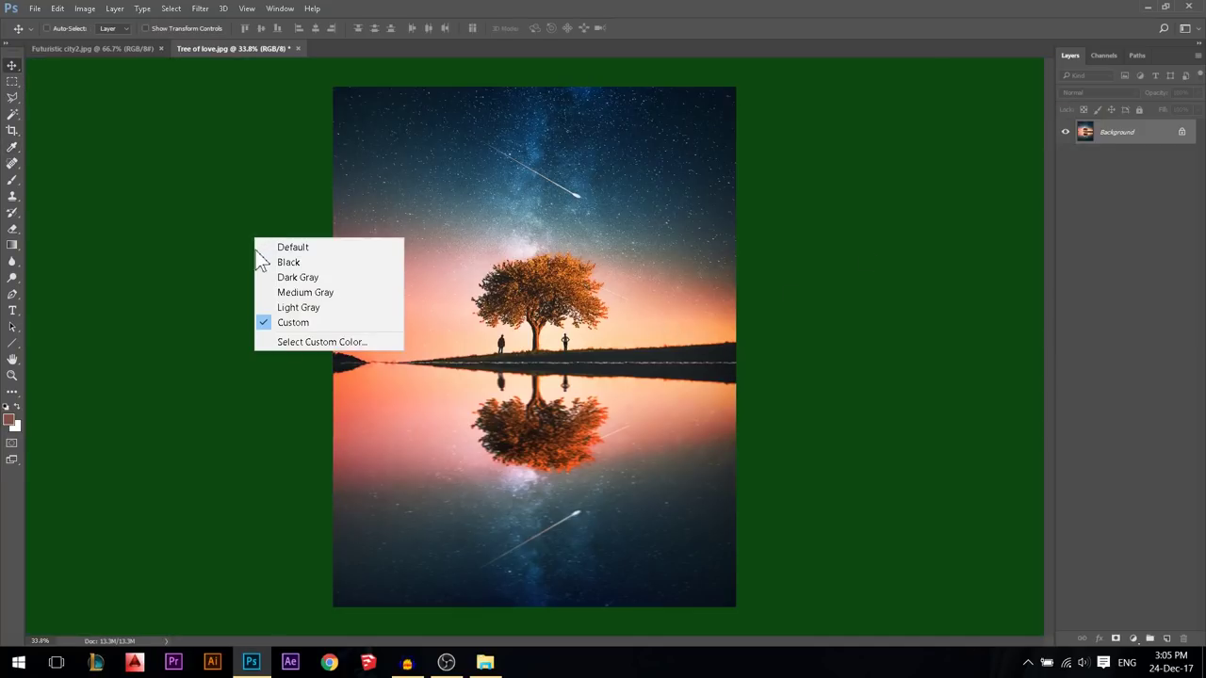
click(287, 278)
right_click(273, 263)
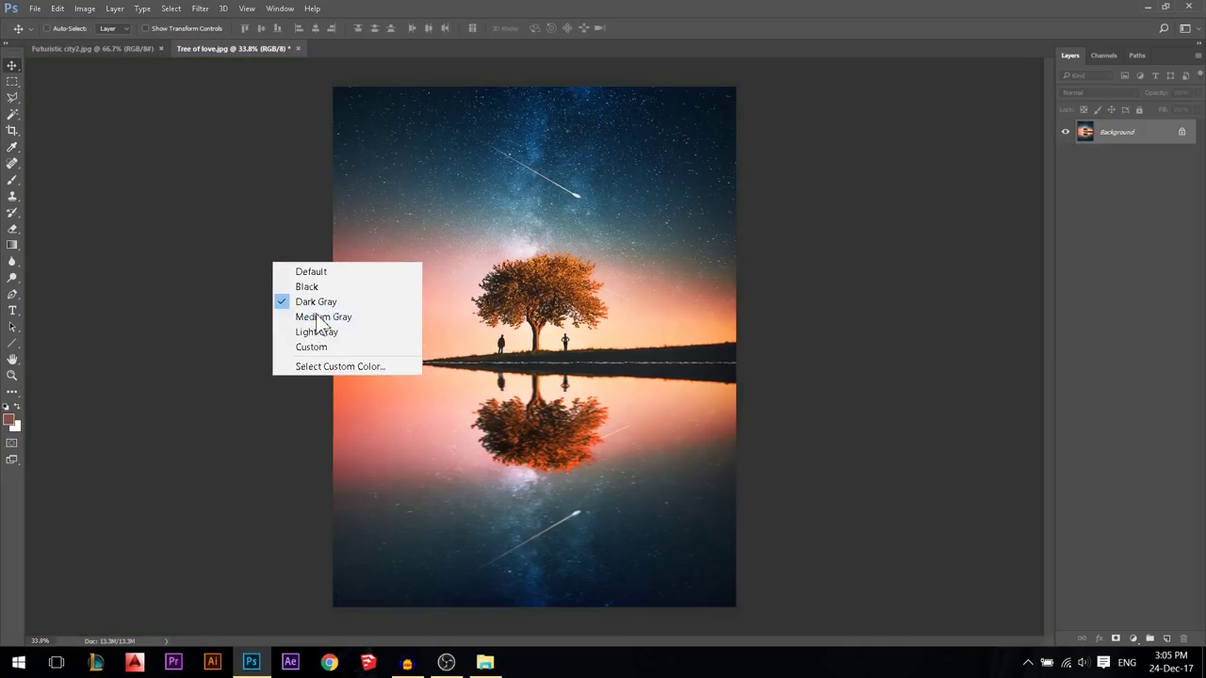
click(309, 318)
right_click(242, 250)
click(297, 290)
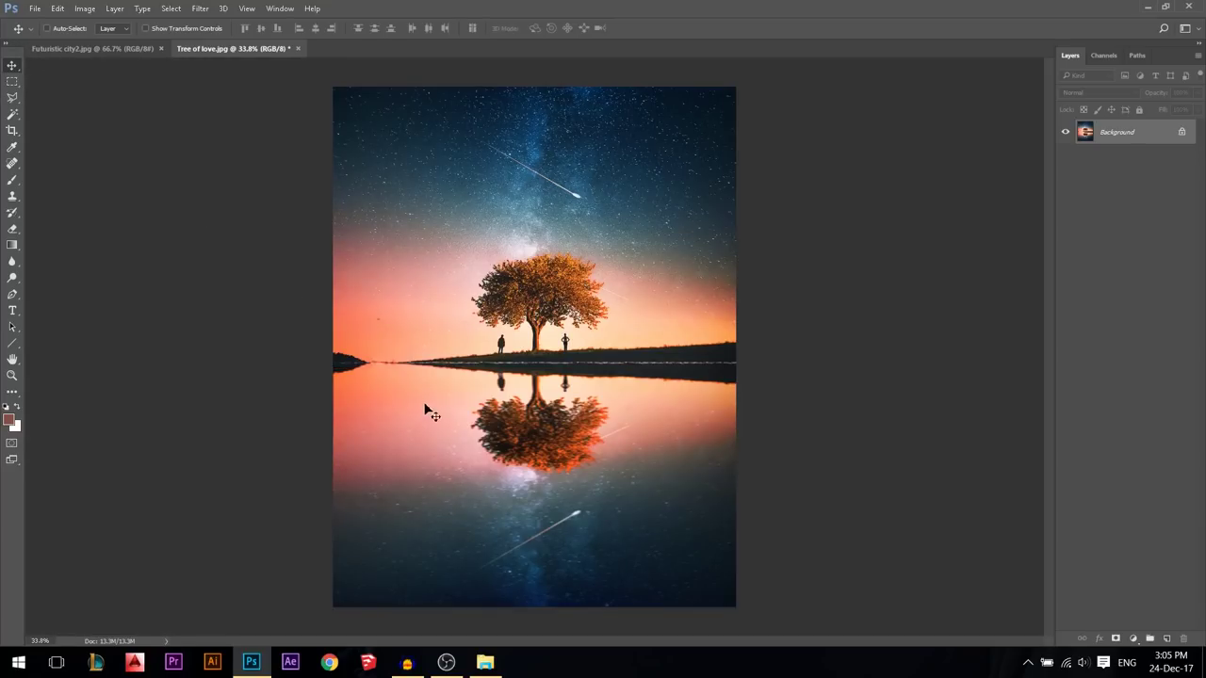
scroll(358, 385, down, 1)
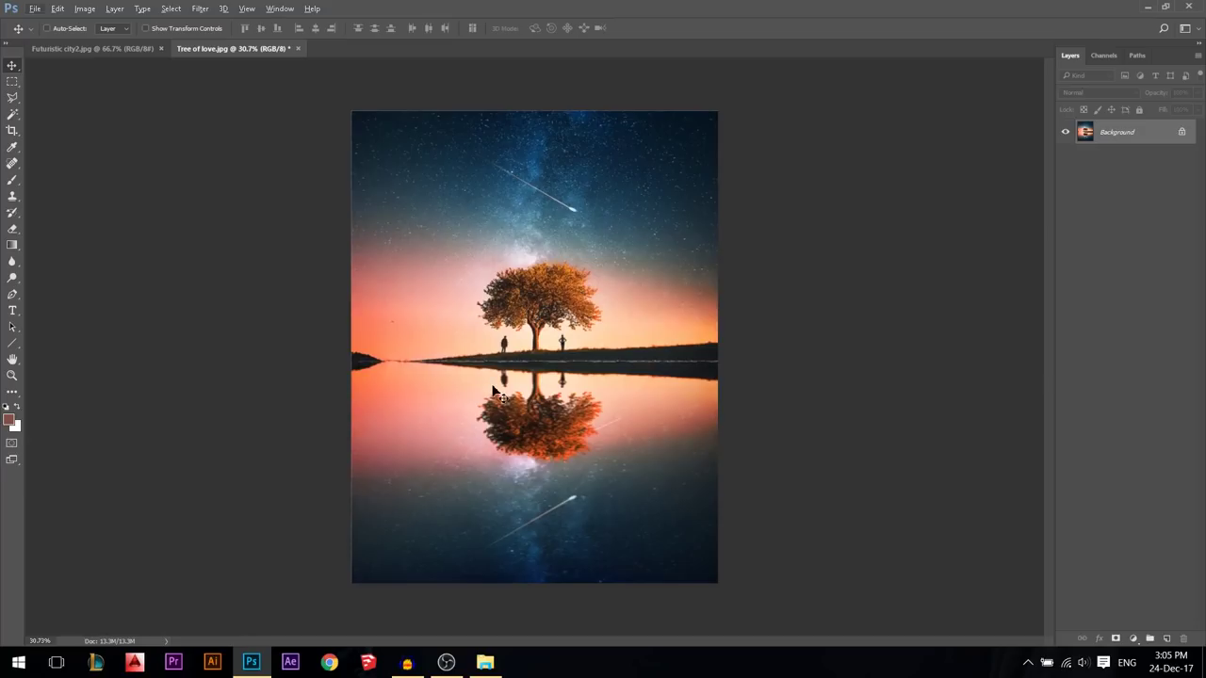
right_click(273, 51)
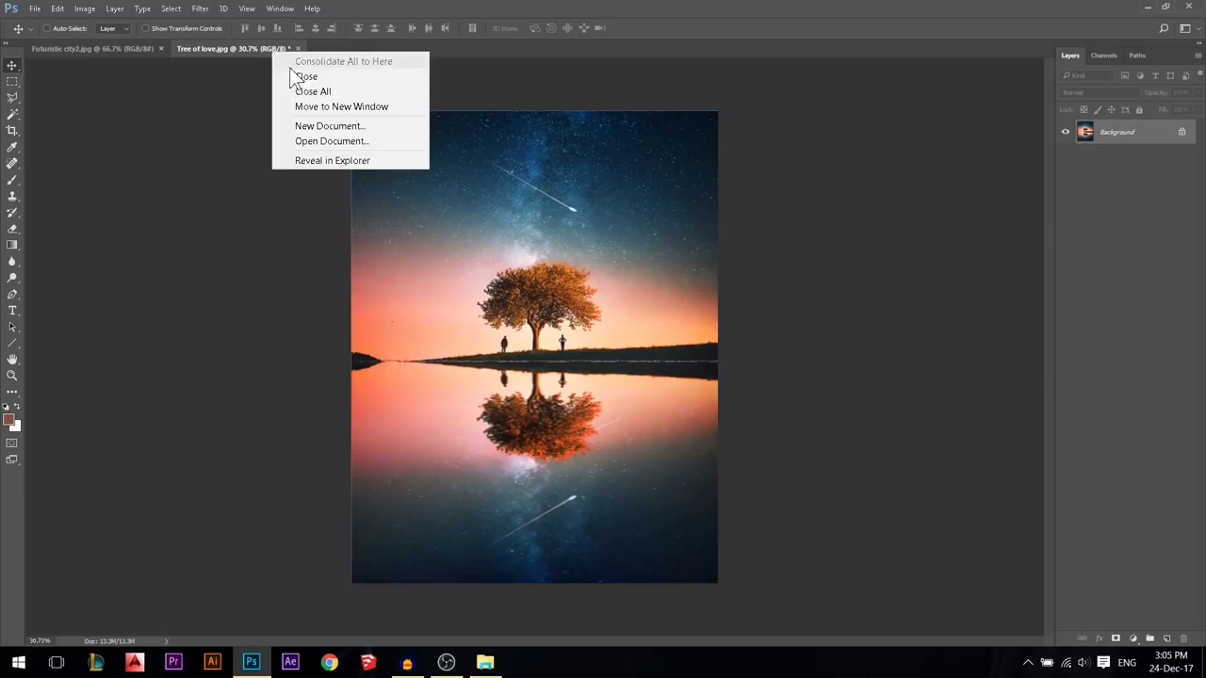
click(303, 79)
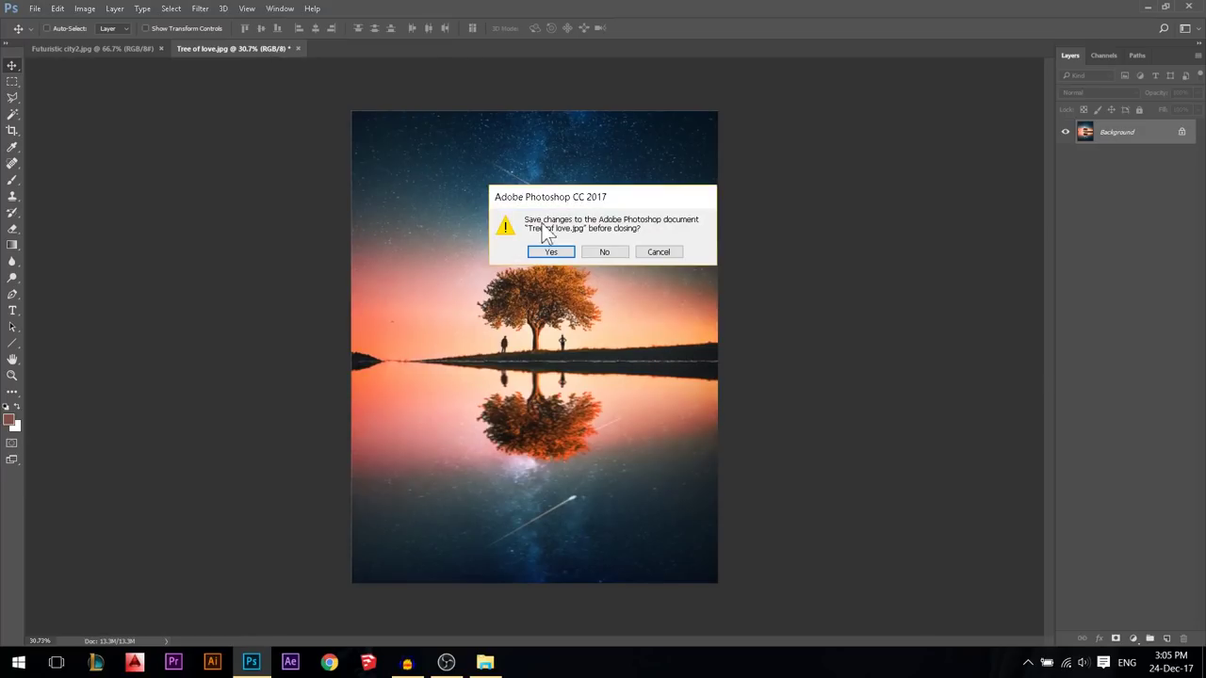
click(611, 252)
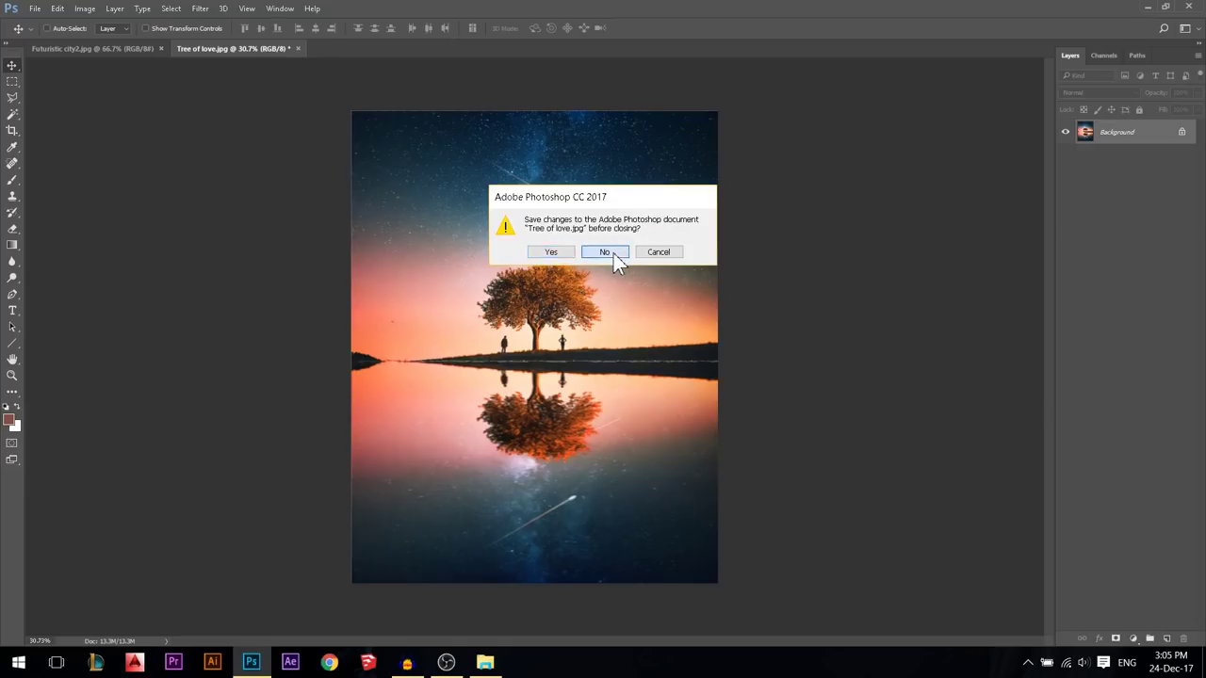
right_click(102, 48)
click(124, 73)
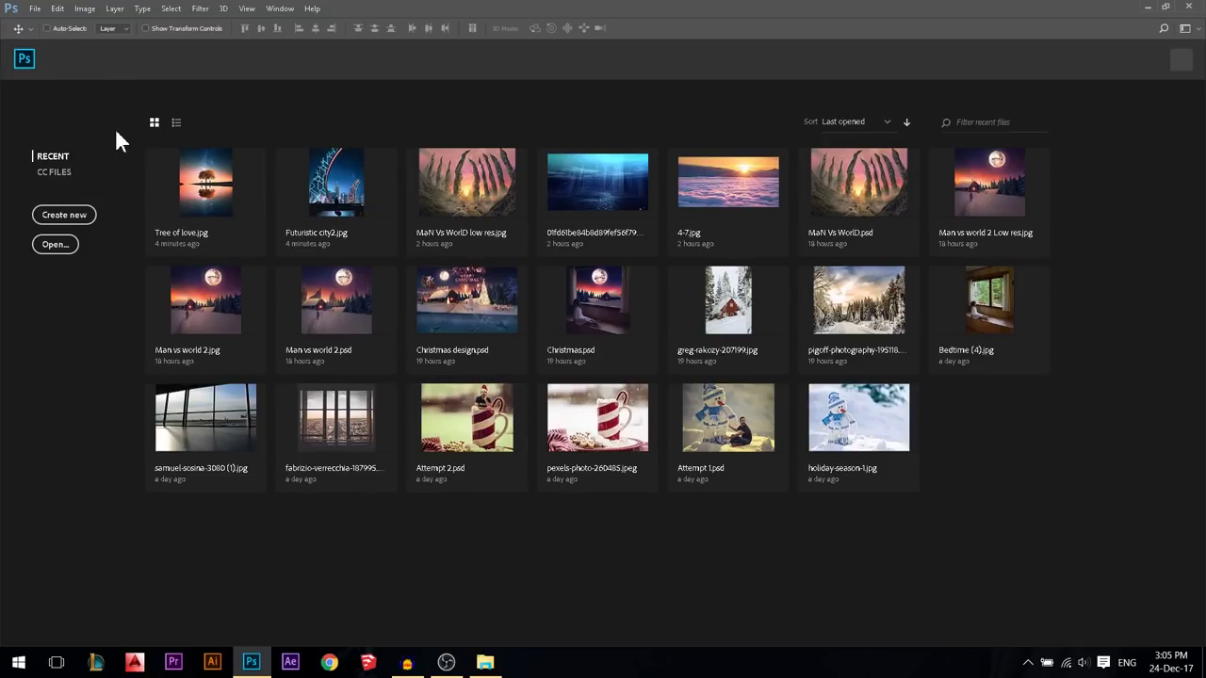
click(484, 662)
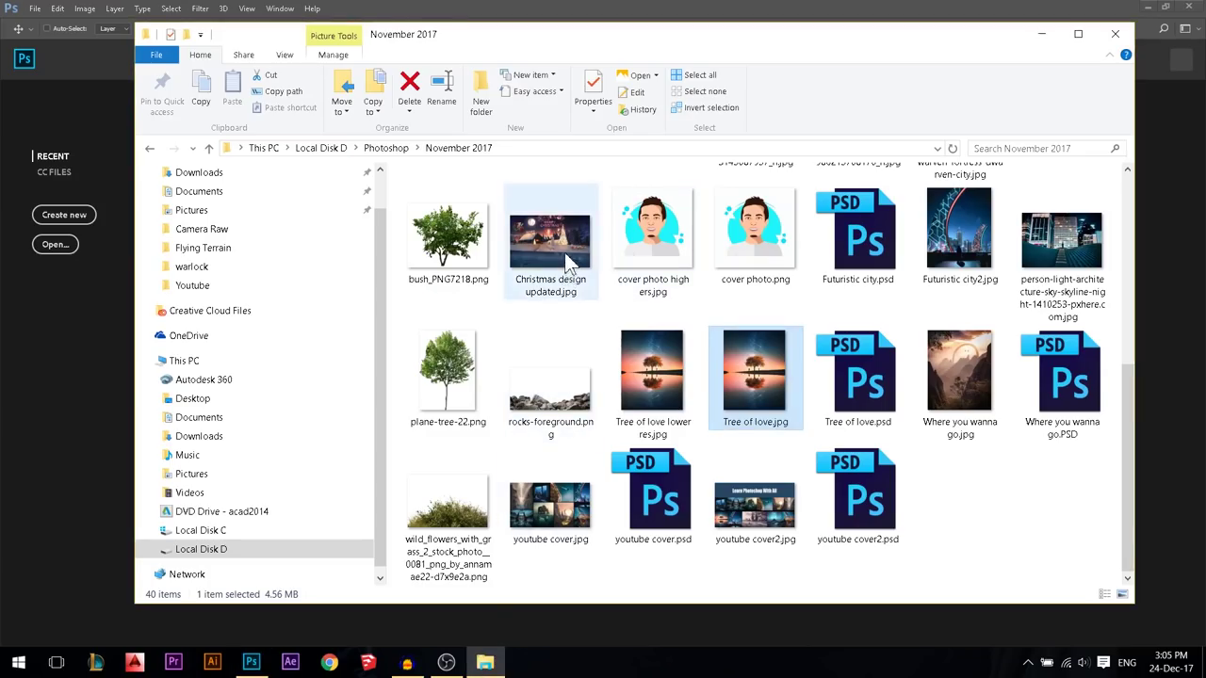
click(638, 390)
drag(638, 386, 476, 659)
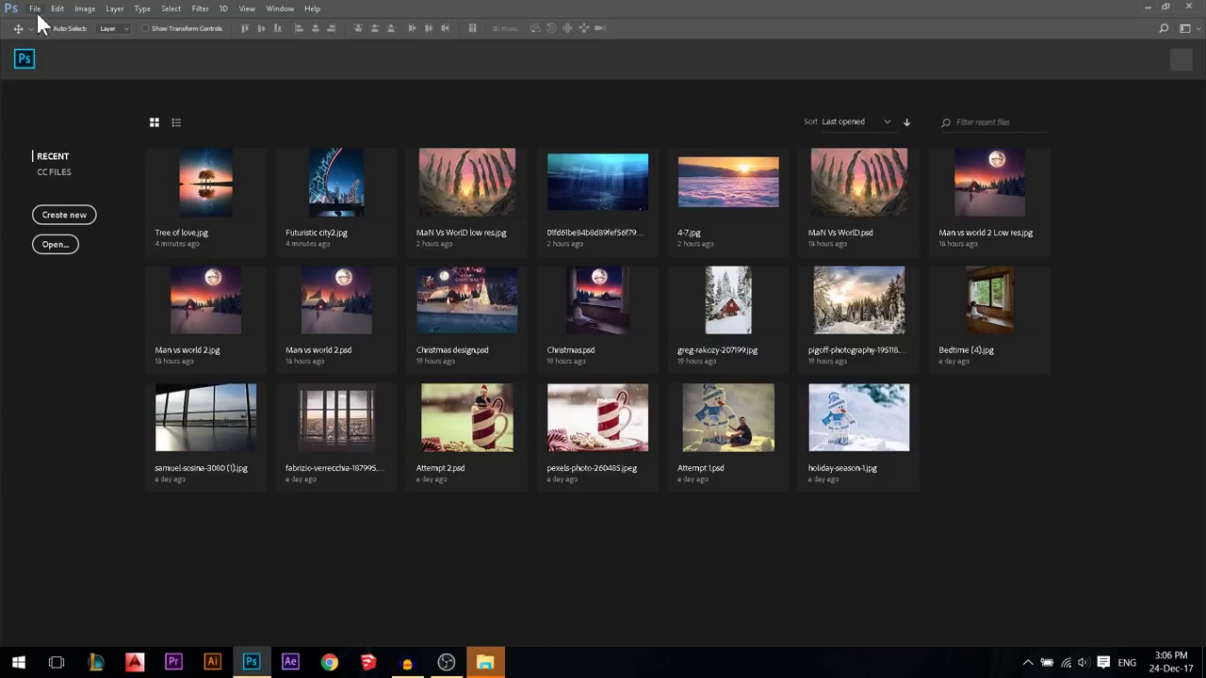
click(35, 8)
click(53, 40)
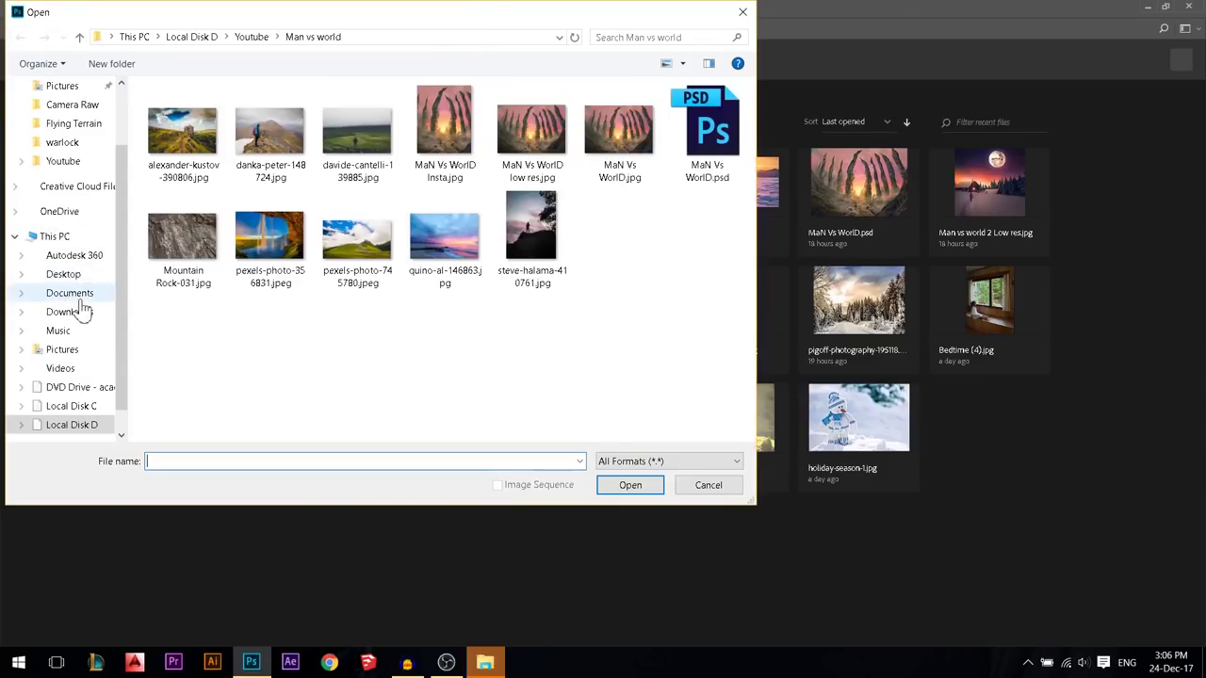
click(270, 230)
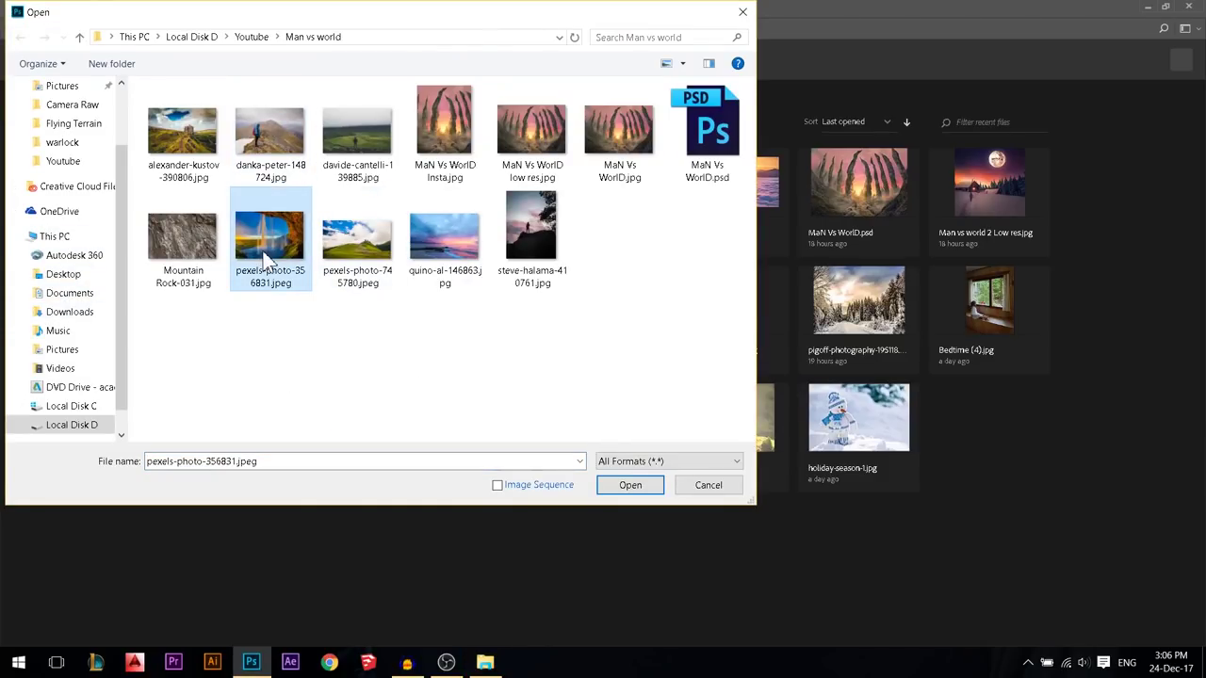
click(629, 488)
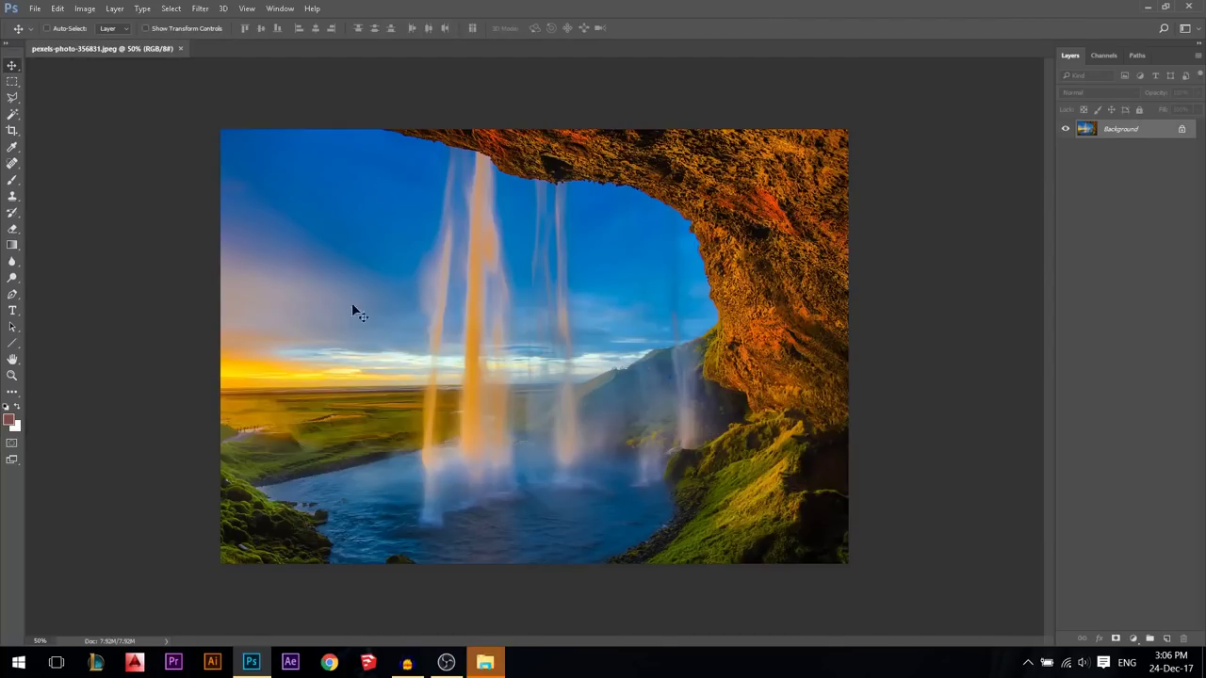
right_click(183, 47)
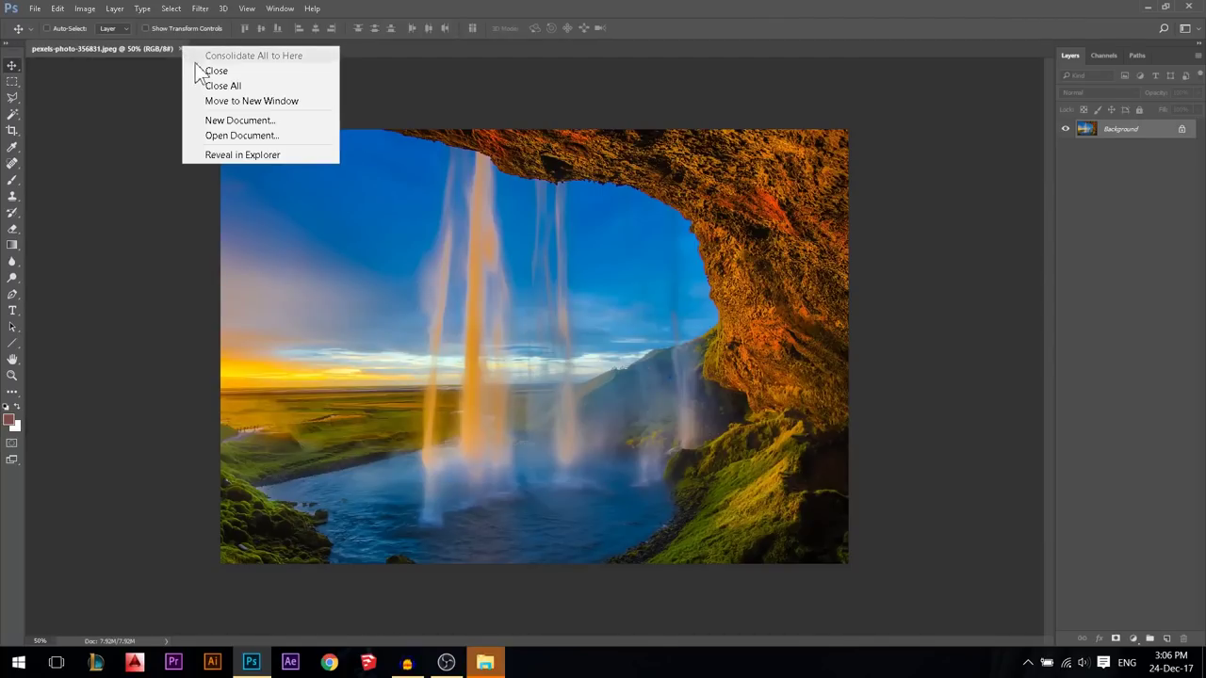
click(194, 72)
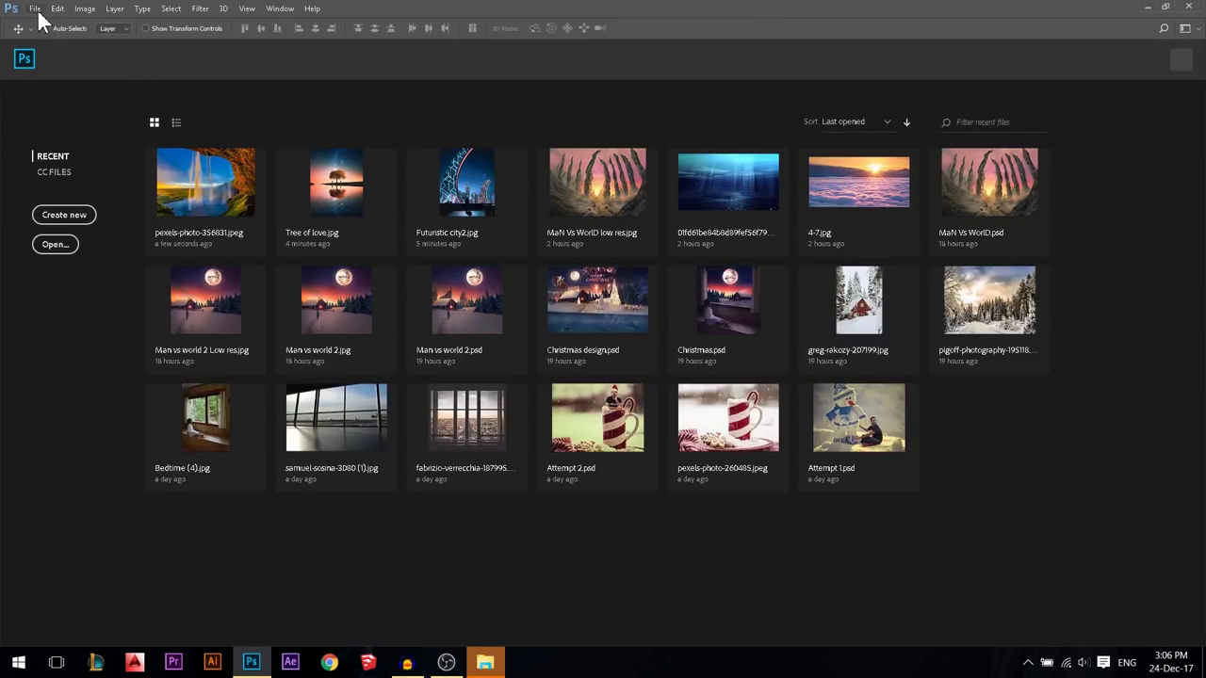
Step: Start a new document and name it New File
click(36, 9)
click(48, 26)
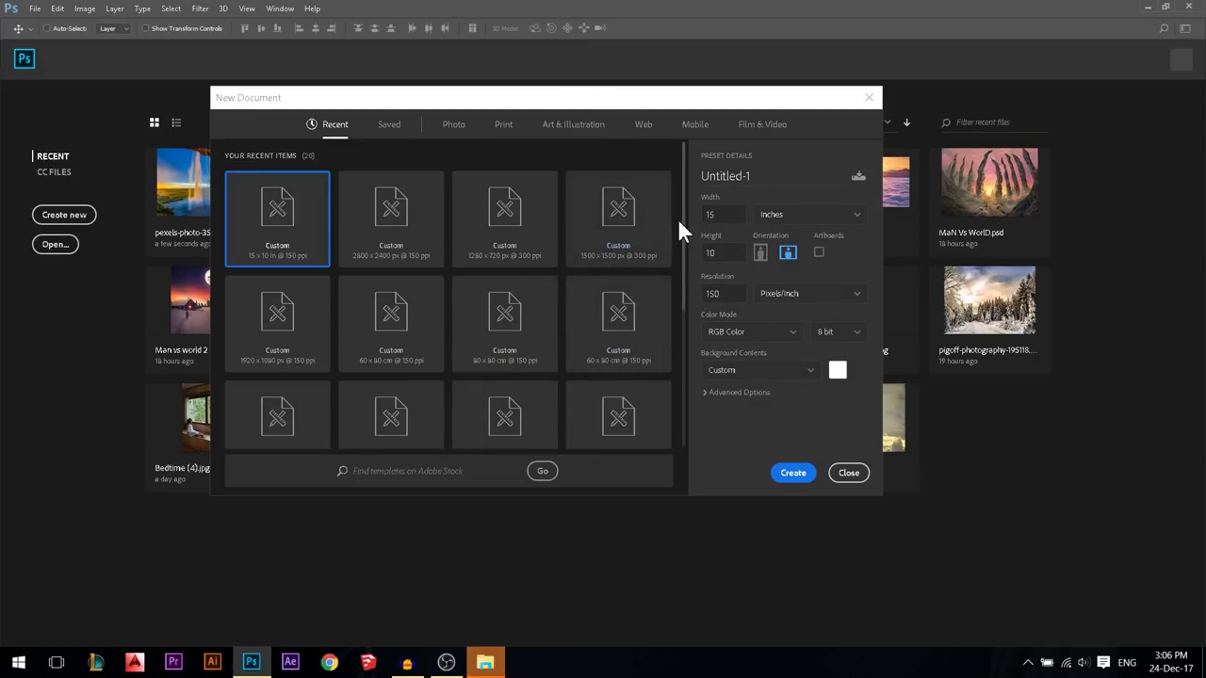
drag(739, 182, 683, 199)
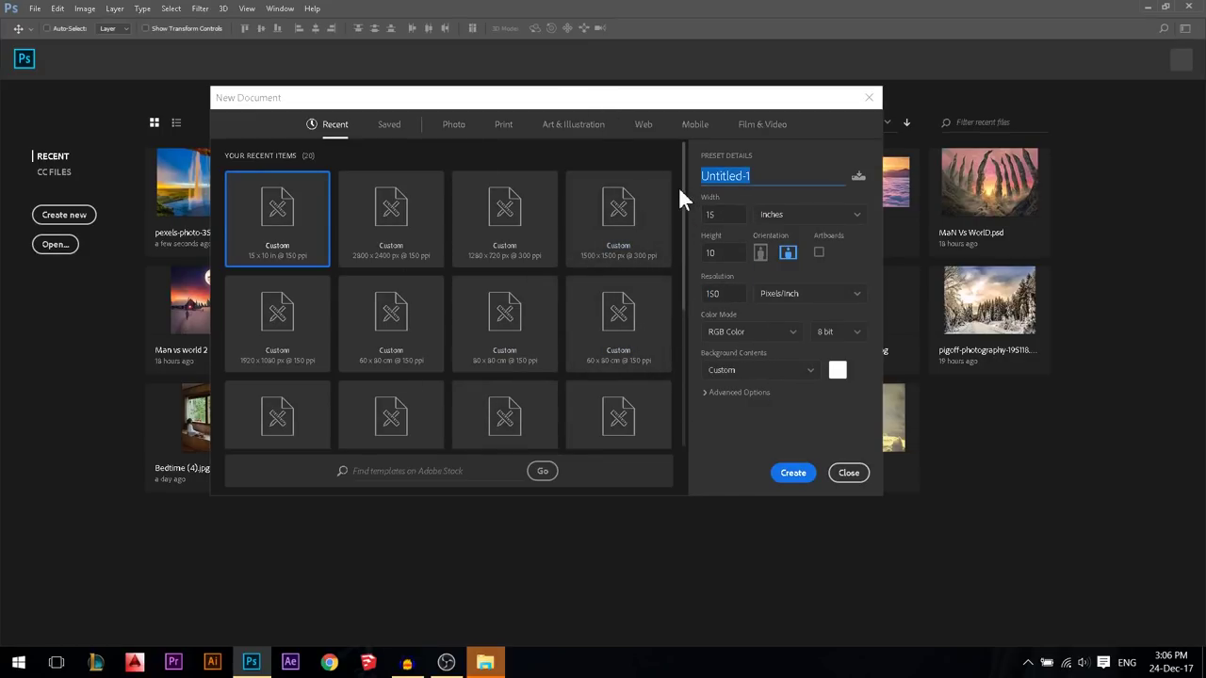
text(New File)
Step: Set the size to 30 × 20 Centimeters in landscape orientation
click(702, 216)
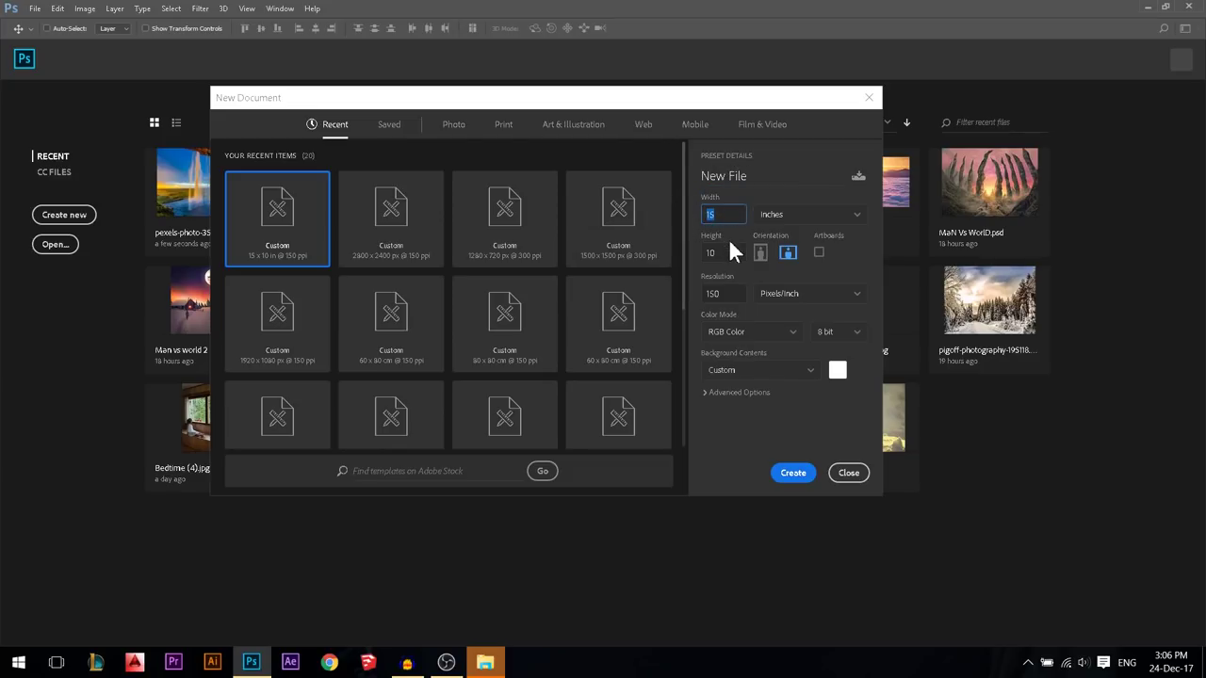
click(773, 216)
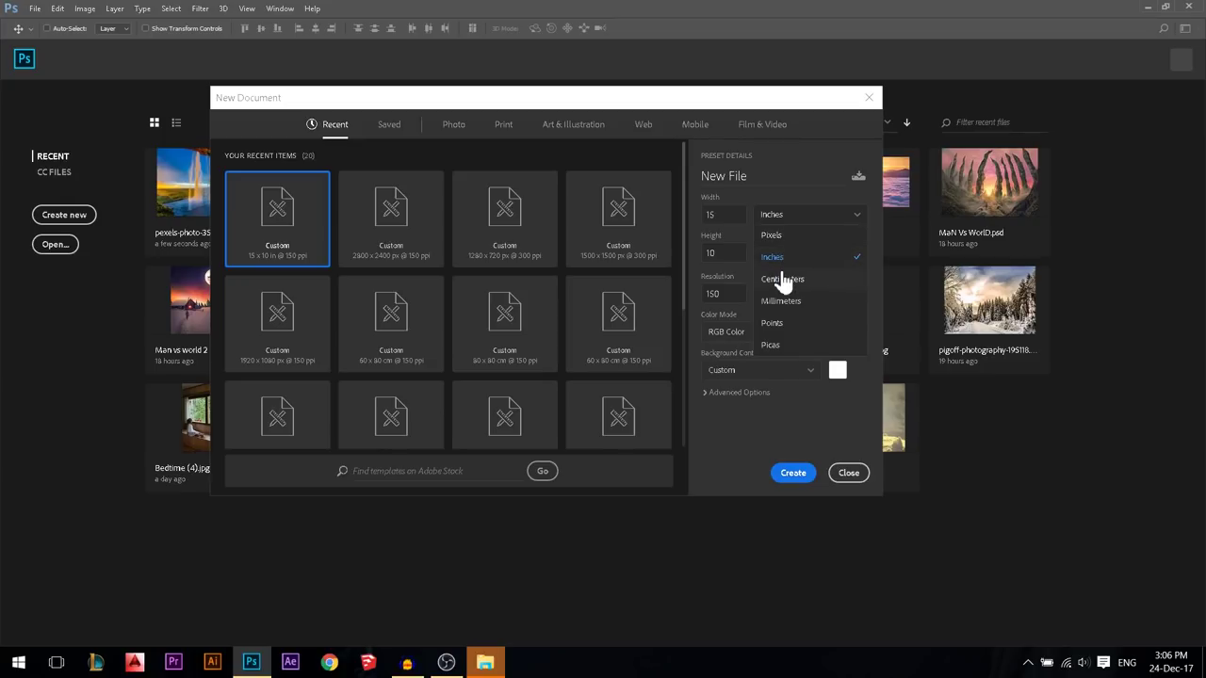
click(782, 279)
click(741, 215)
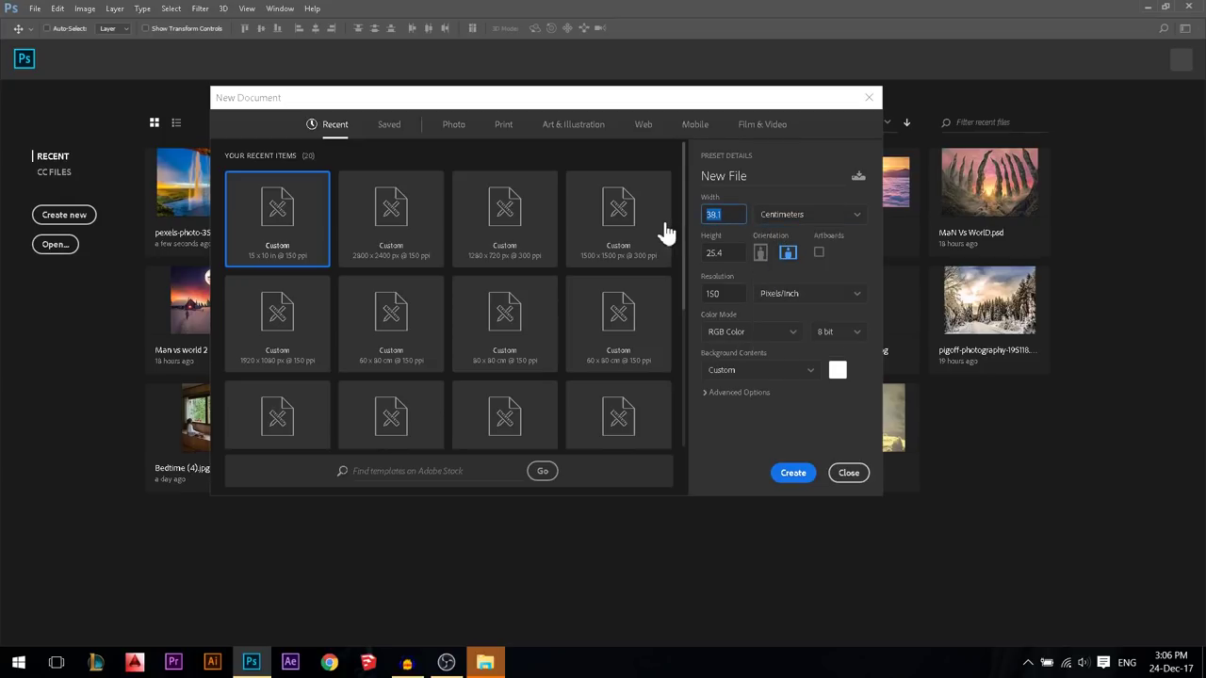
text(20)
key(Tab)
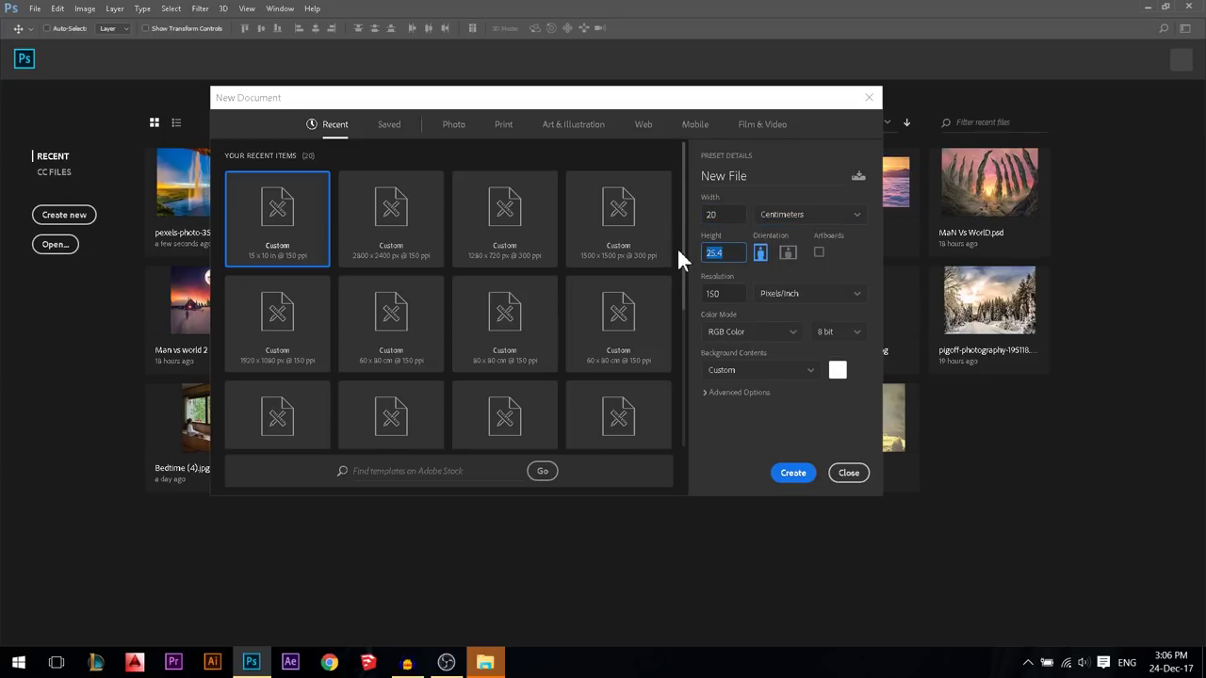
text(20)
text(30)
click(737, 218)
click(761, 253)
click(787, 253)
Step: Set the resolution to 150 Pixels/Inch and keep RGB Color mode
click(780, 298)
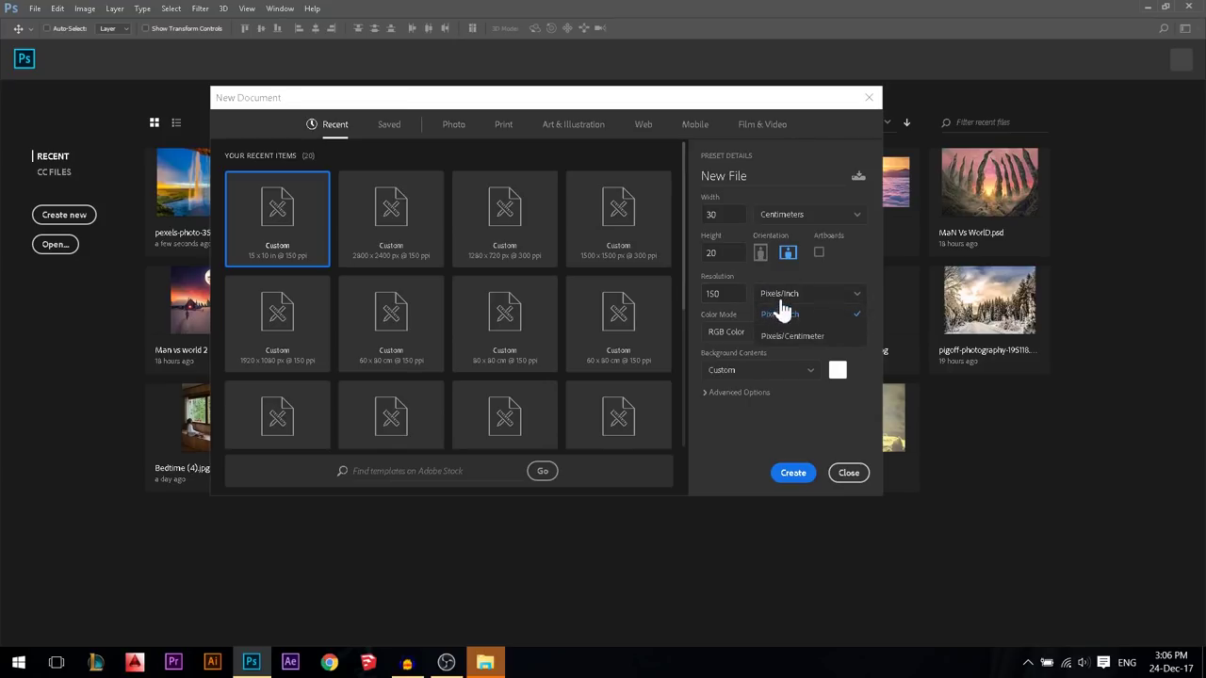
click(779, 317)
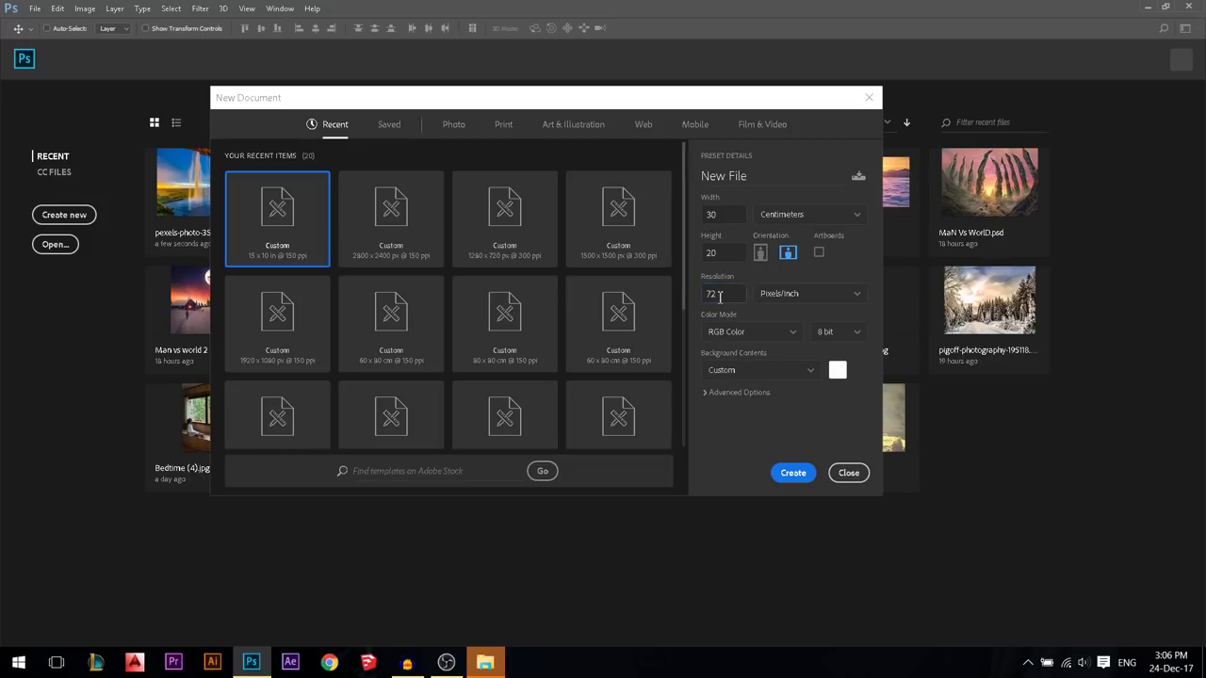
drag(731, 298, 688, 303)
text(150)
click(745, 345)
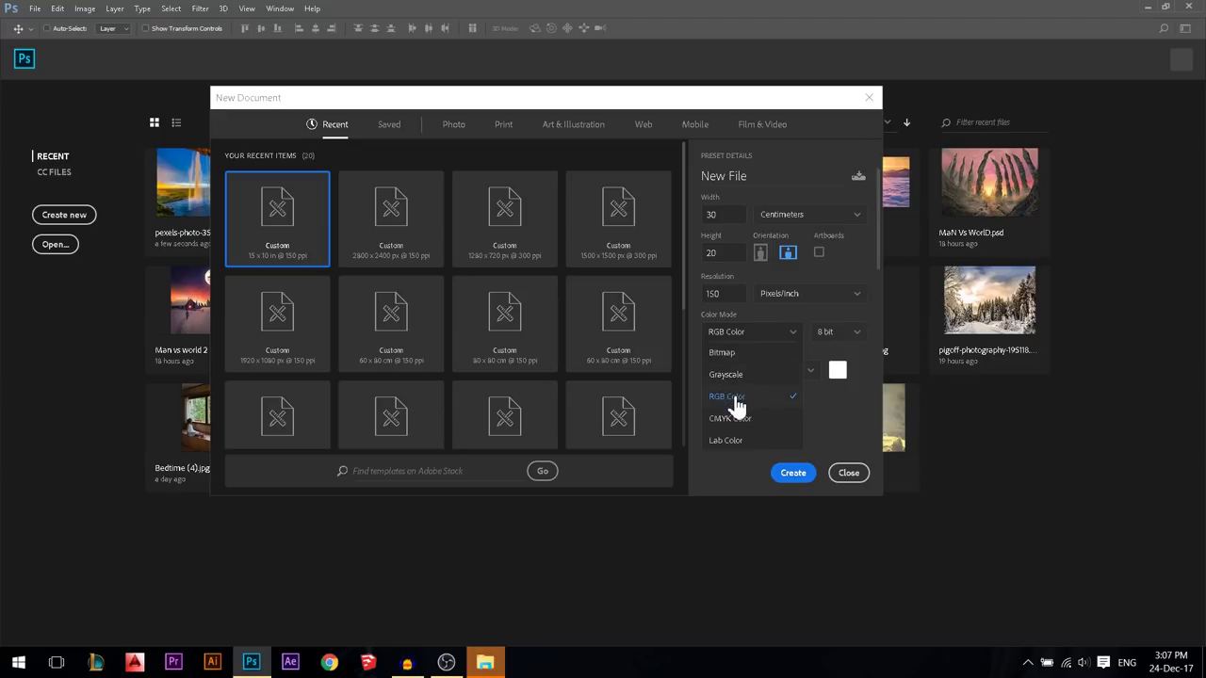
click(733, 396)
Step: Keep white background contents and 8 bit depth, then create the document
click(740, 393)
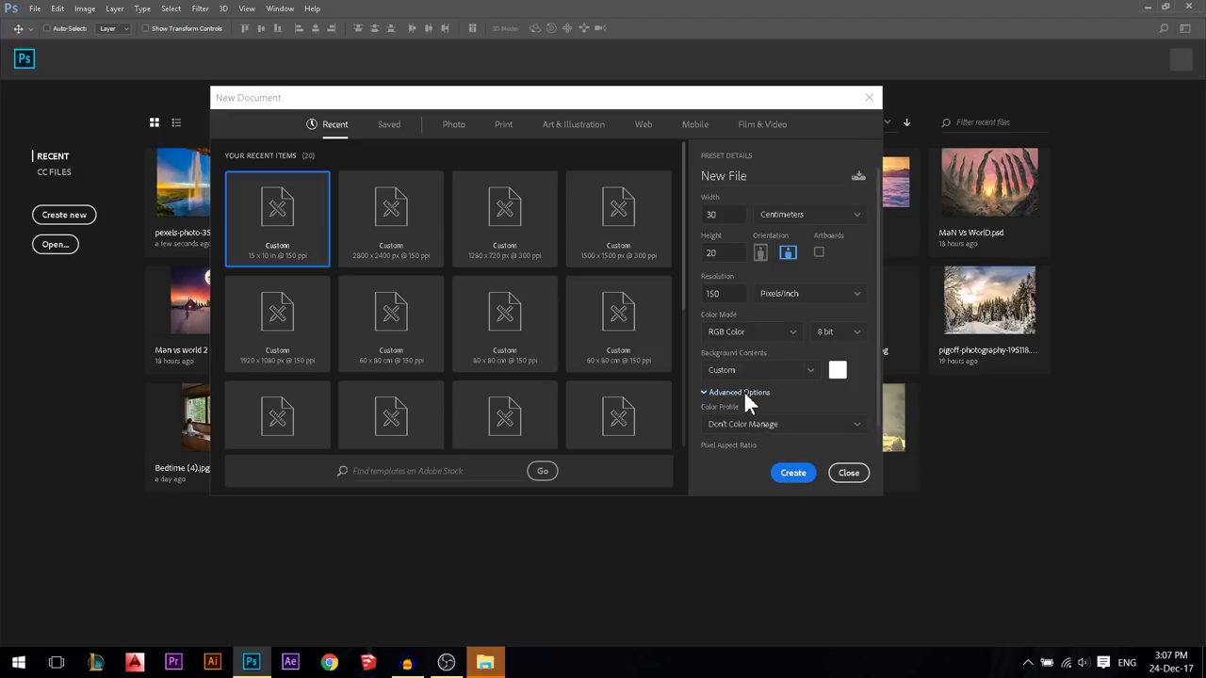
click(743, 392)
click(797, 370)
click(833, 377)
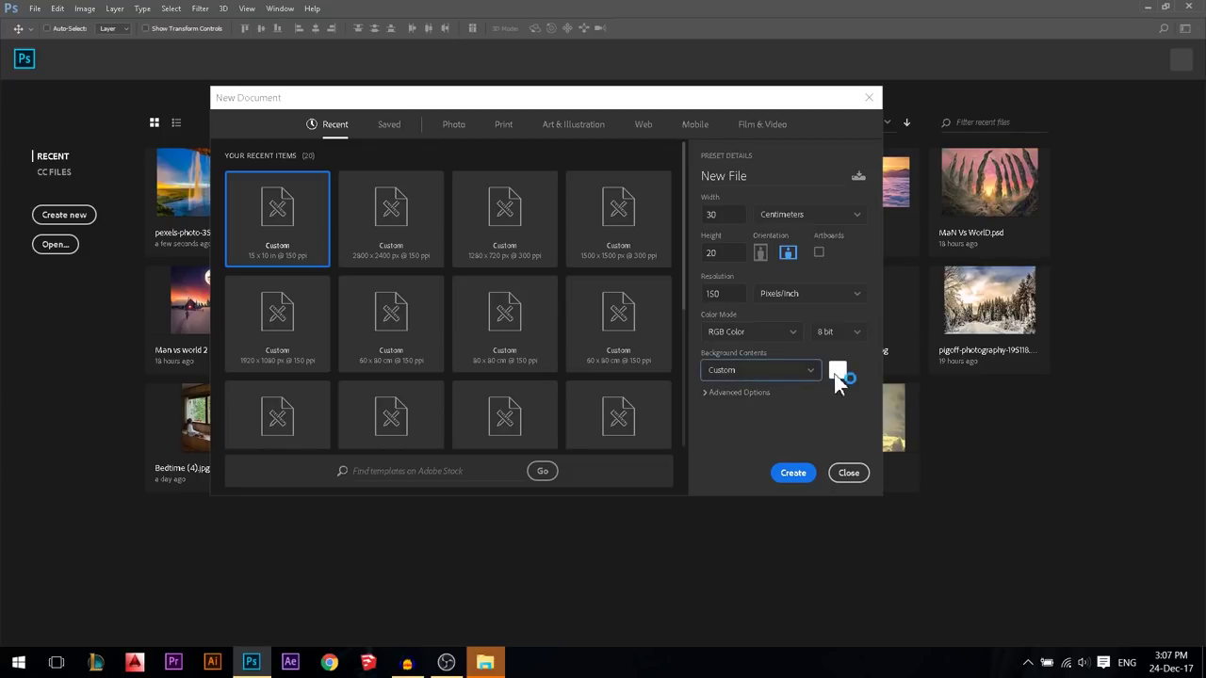
click(851, 335)
click(827, 353)
click(787, 479)
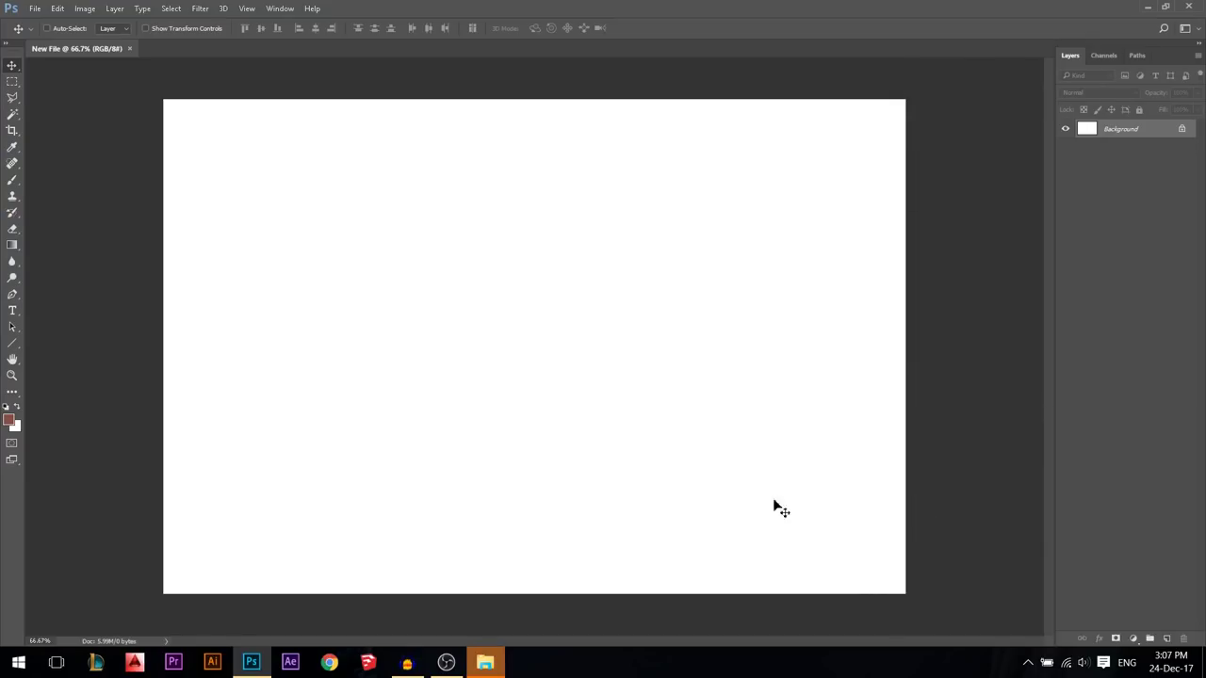
Step: Open Tree of love lower res.jpg in Photoshop from the November 2017 folder
scroll(471, 311, down, 2)
scroll(476, 452, up, 1)
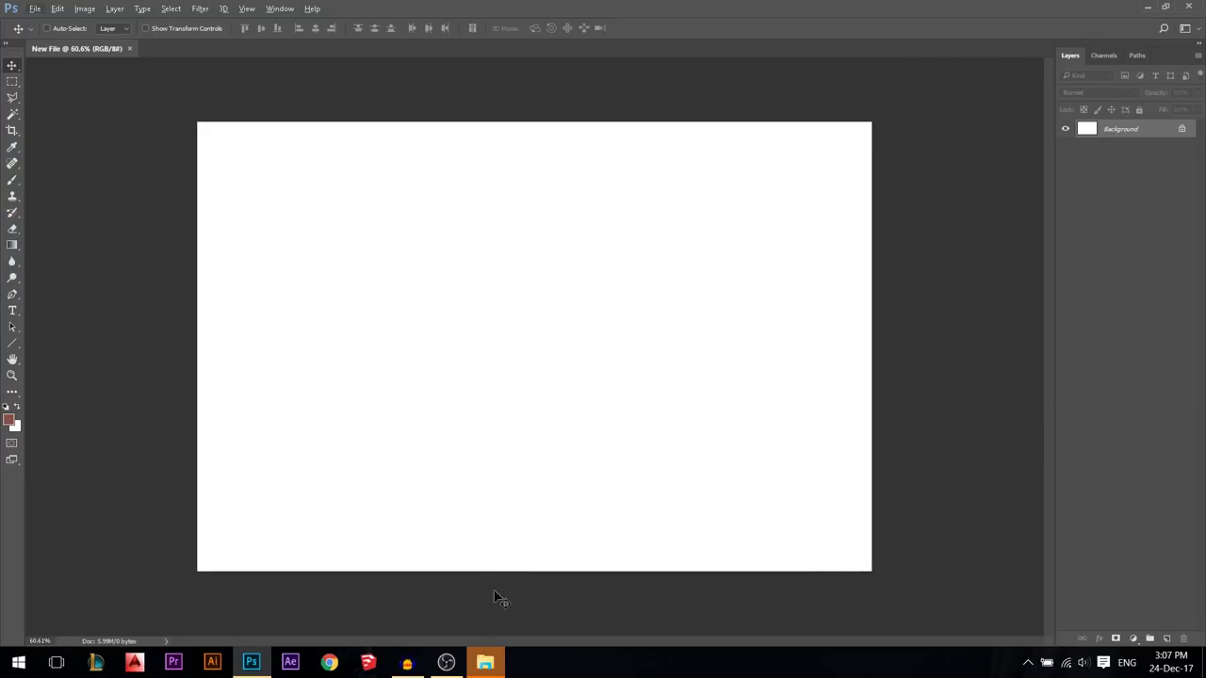
click(485, 660)
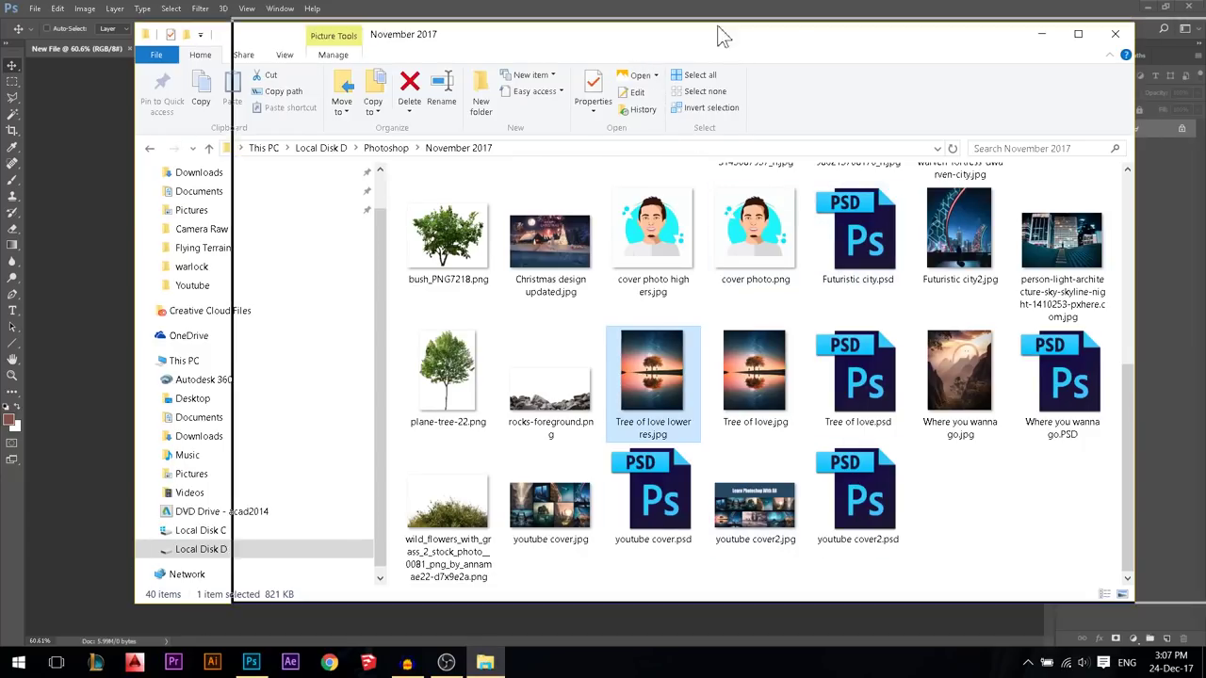
drag(721, 33, 901, 14)
drag(833, 376, 192, 49)
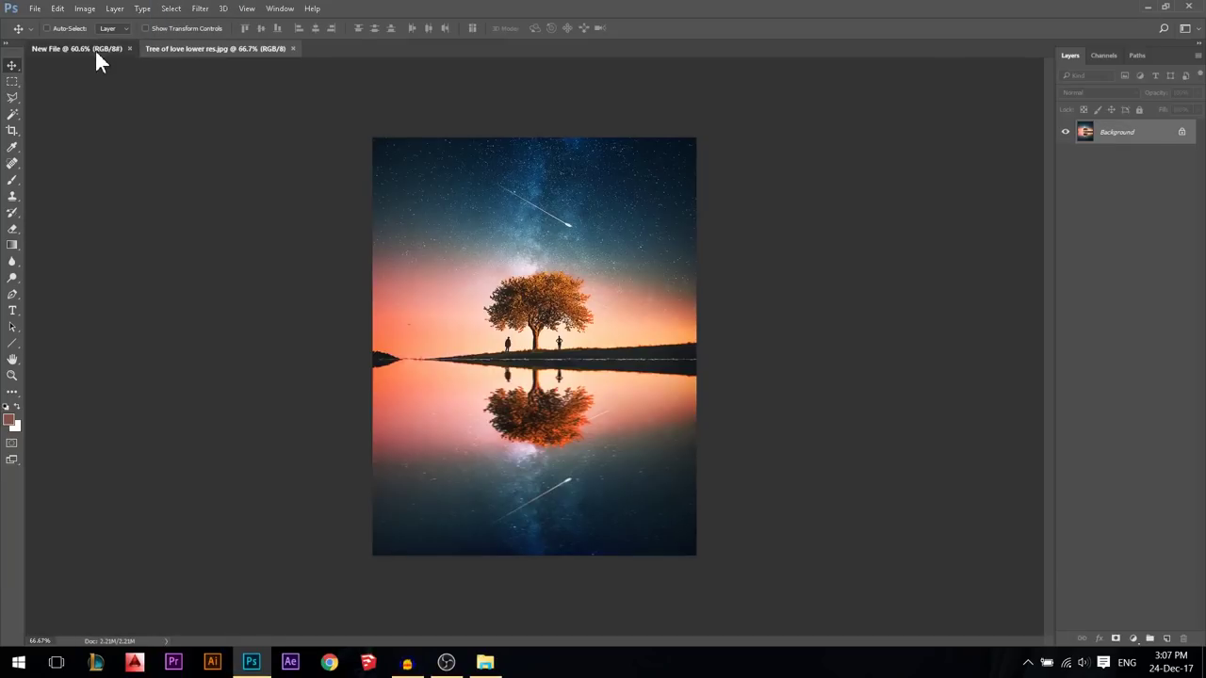
Step: Place the tree photo on New File scaled to canvas height, and unlock Background as Layer 0
click(94, 48)
click(488, 659)
drag(875, 375, 523, 358)
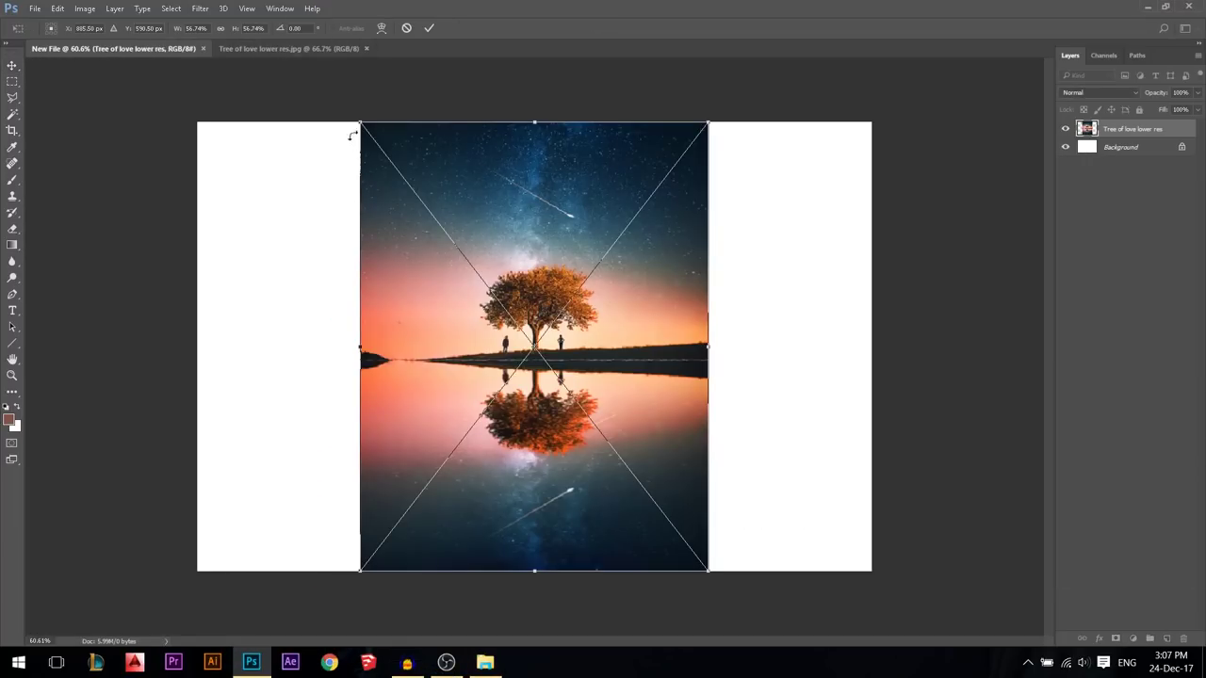
drag(711, 117, 681, 166)
click(430, 28)
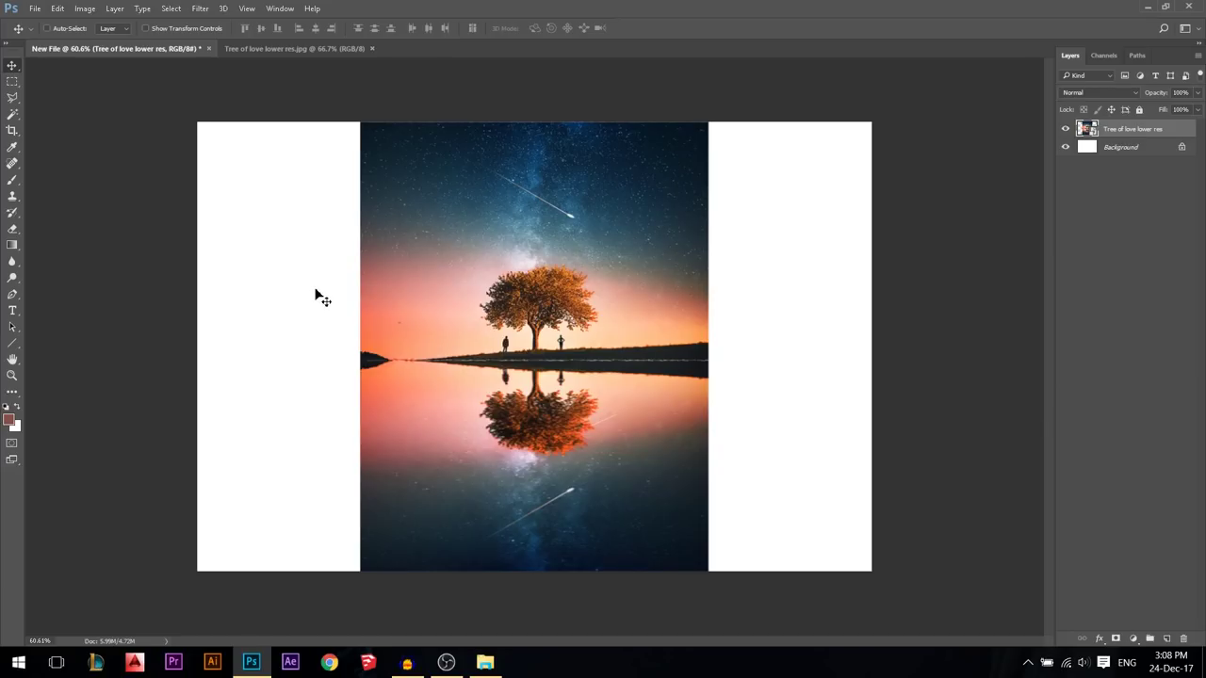
click(1182, 148)
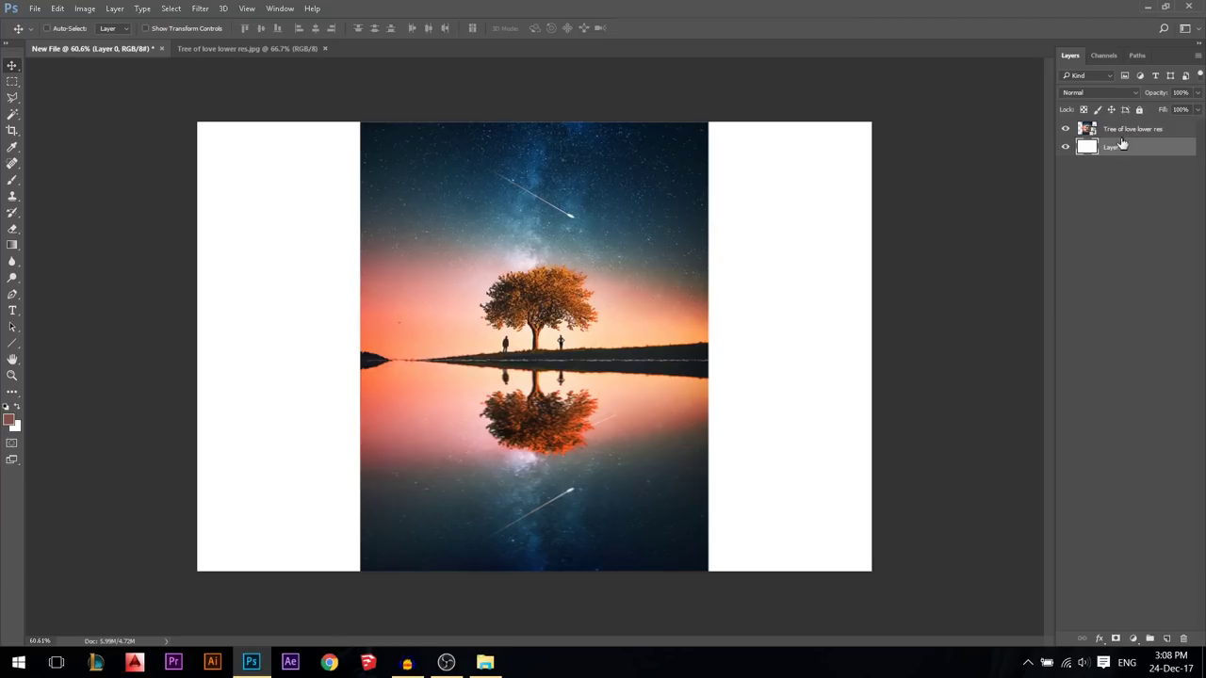